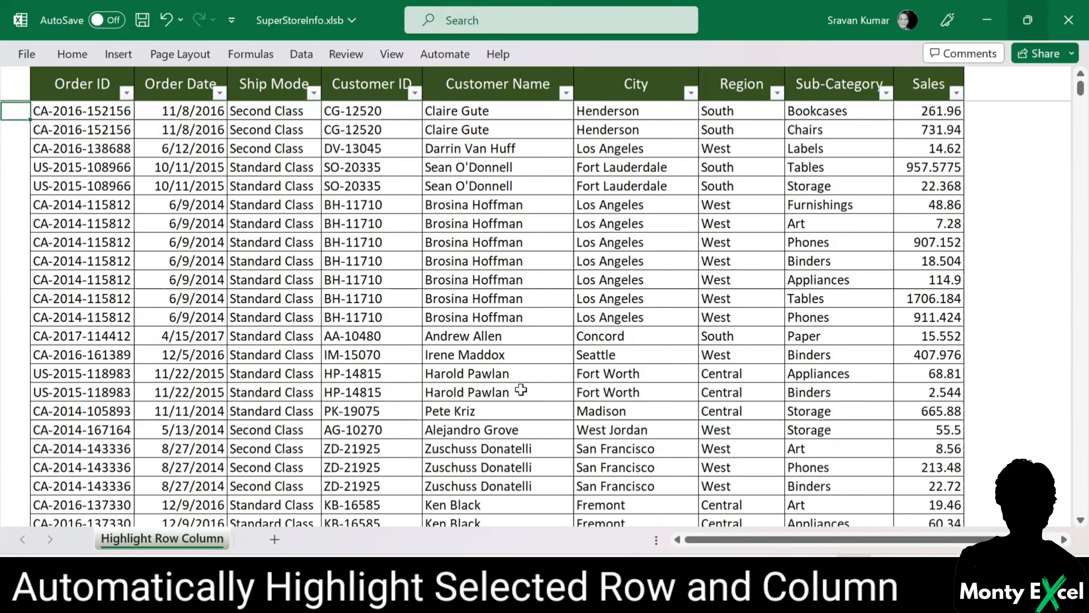
Enter =OR(CELL("col")=COLUMN(),CELL("ROW")=ROW()) as the conditional formatting rule's formula and open its format settings.
left_click(487, 257)
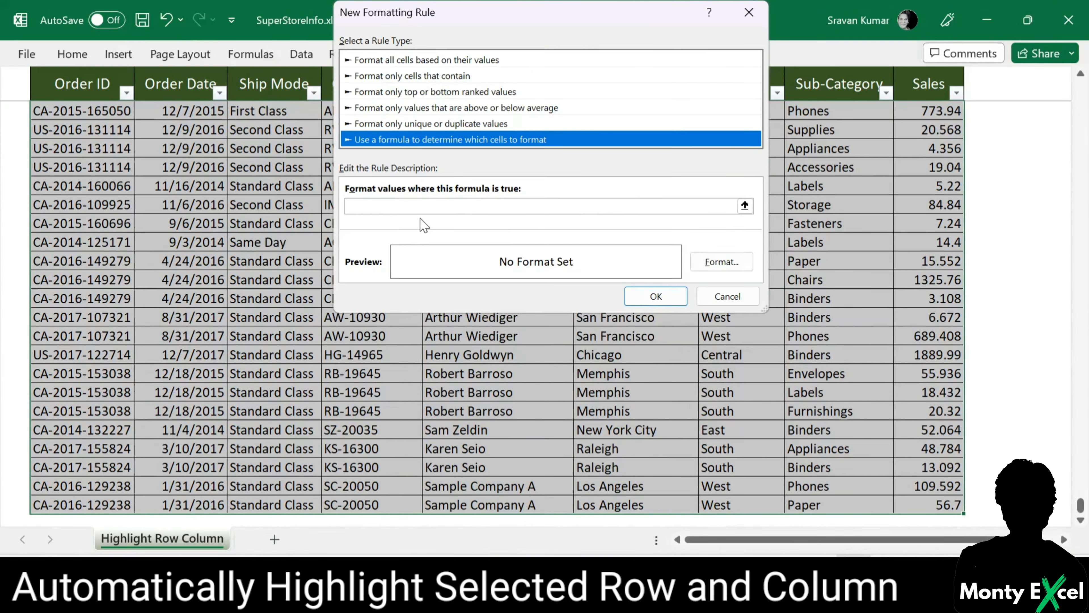
left_click(415, 208)
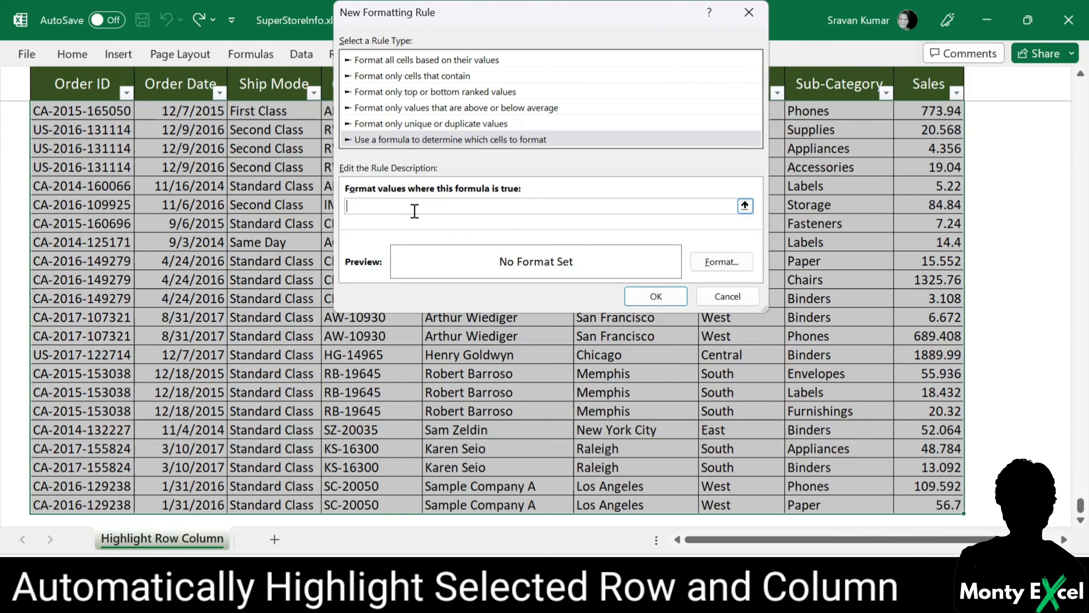
type("=OR(CELL(\"col\")=COLUMN()")
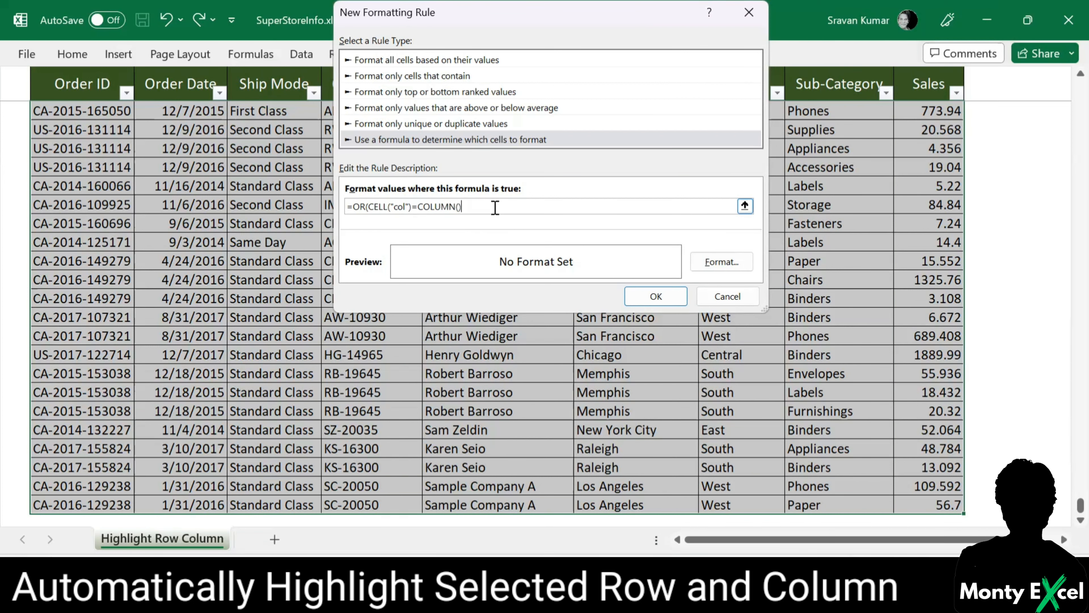
type(",CELL(\"ROW\")=ROW())")
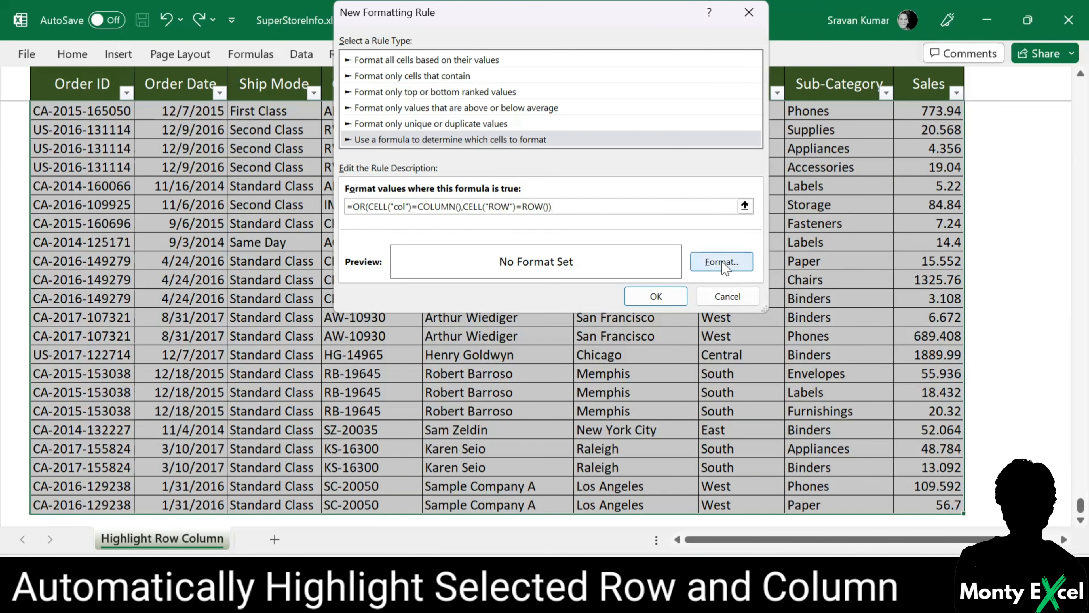
left_click(722, 262)
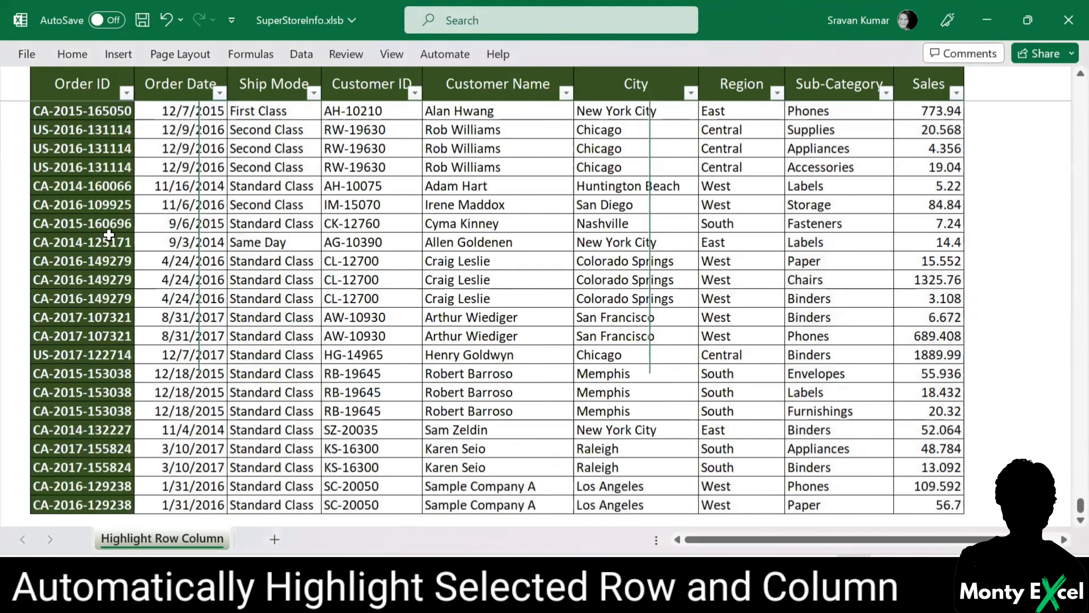
Create the Worksheet SelectionChange procedure in the Sheet3 code and add the line Target.Calculate.
key("ctrl+Home")
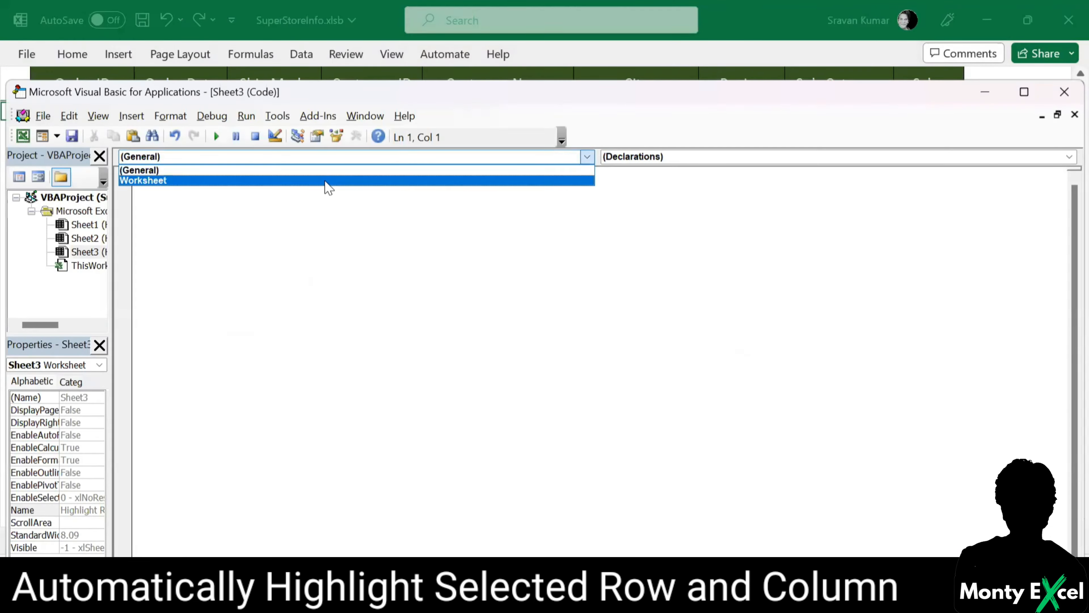
left_click(326, 186)
type("TARGET.Calculate")
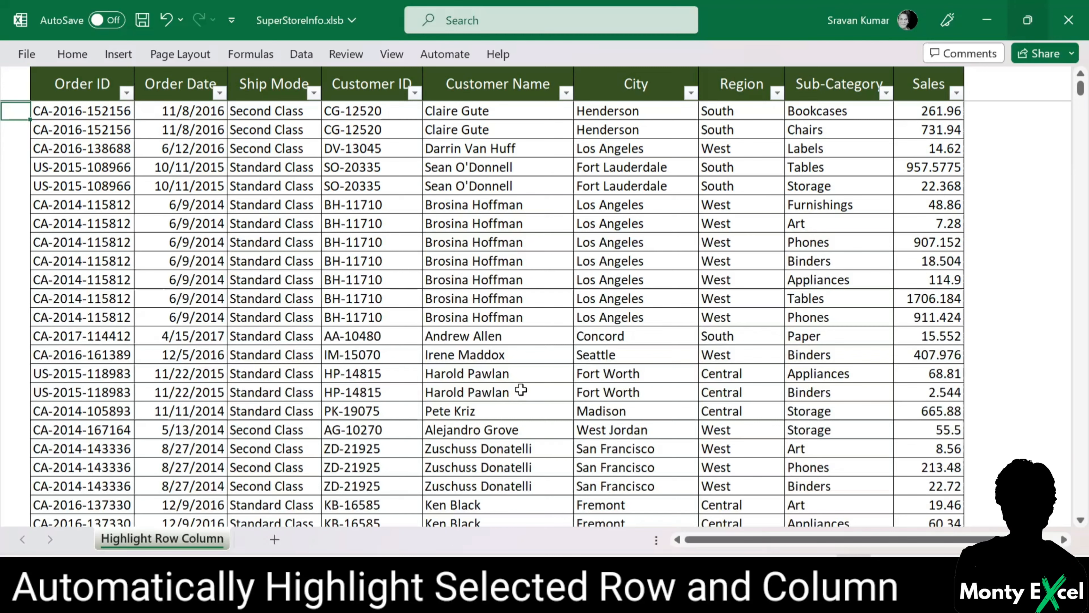
Set up a formula-based formatting rule with =OR(CELL("col")=COLUMN(),CELL("ROW")=ROW()) and open its font color choices.
left_click(518, 281)
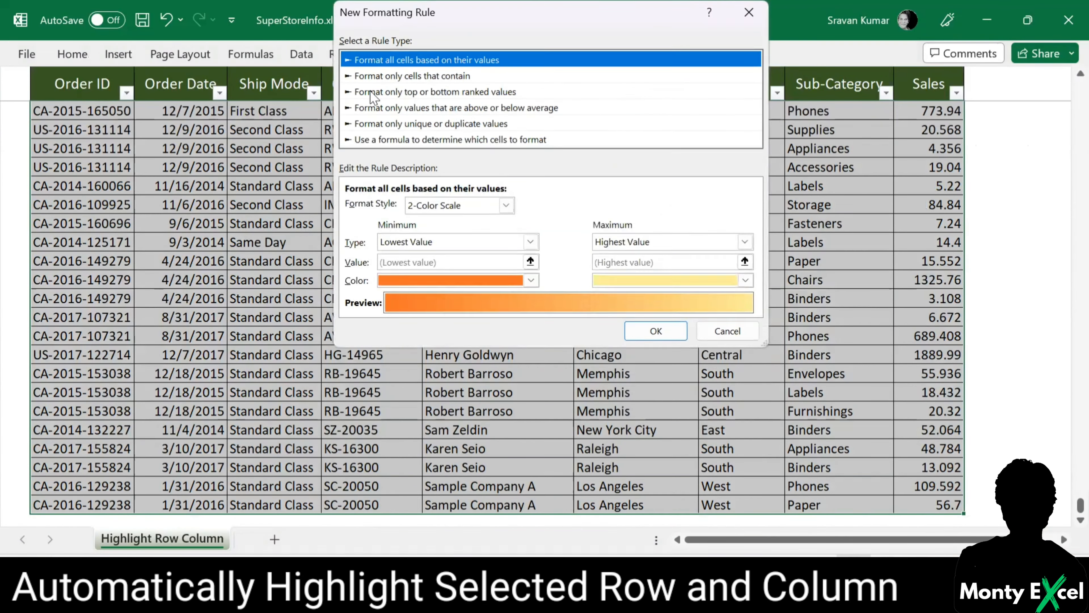
left_click(491, 139)
left_click(415, 211)
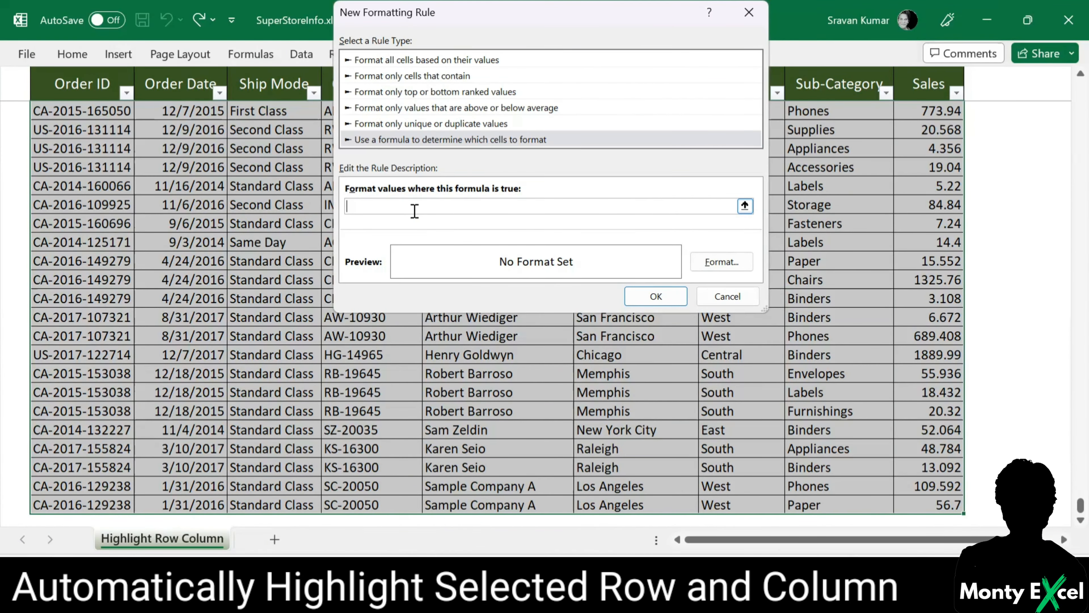
type("=OR(CELL(\"col\")=COLUMN(")
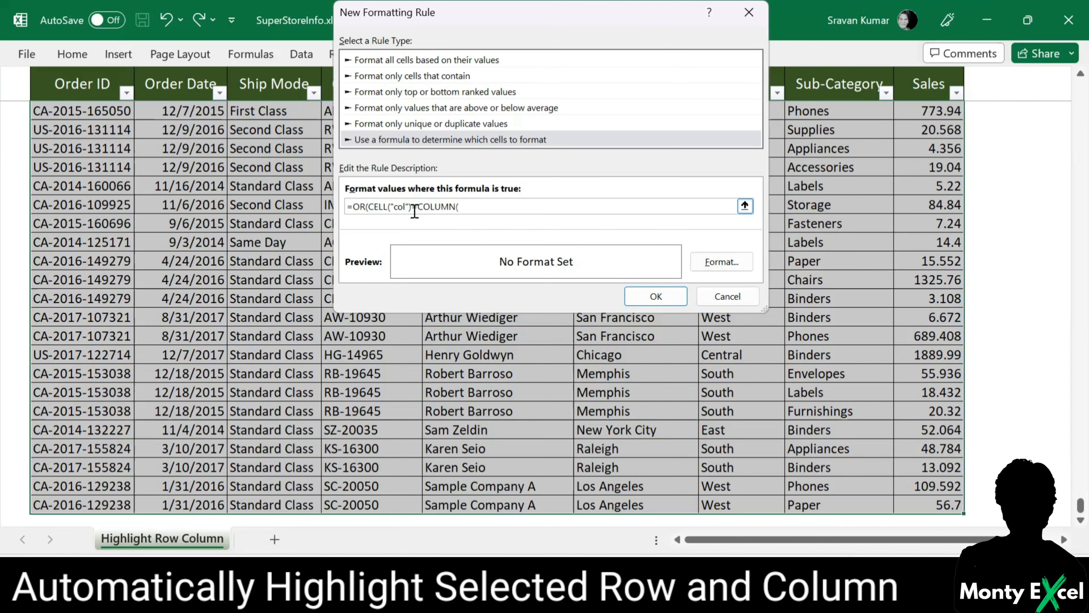
type("),CELL(\"ROW\")=ROW())")
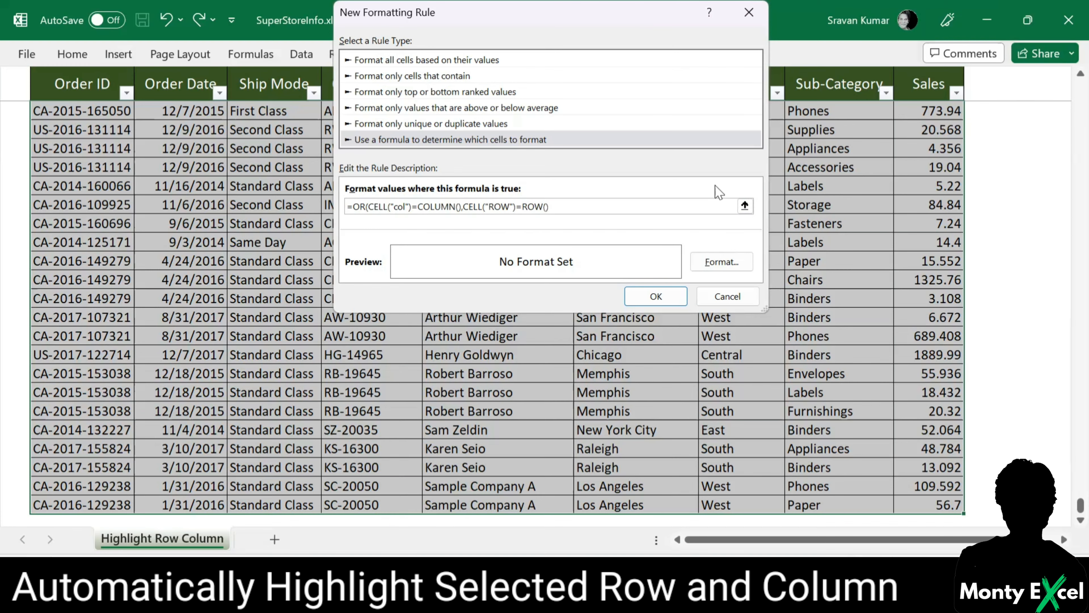
left_click(722, 261)
left_click(426, 41)
left_click(618, 193)
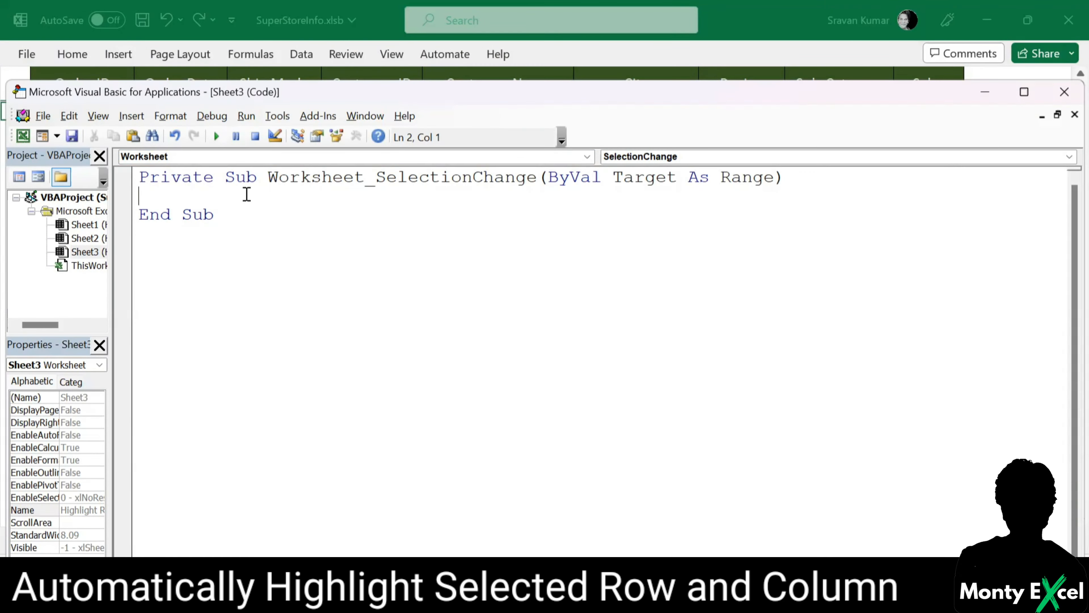
Write Target.Calculate inside the Worksheet_SelectionChange procedure.
type("TARGET.Calculate")
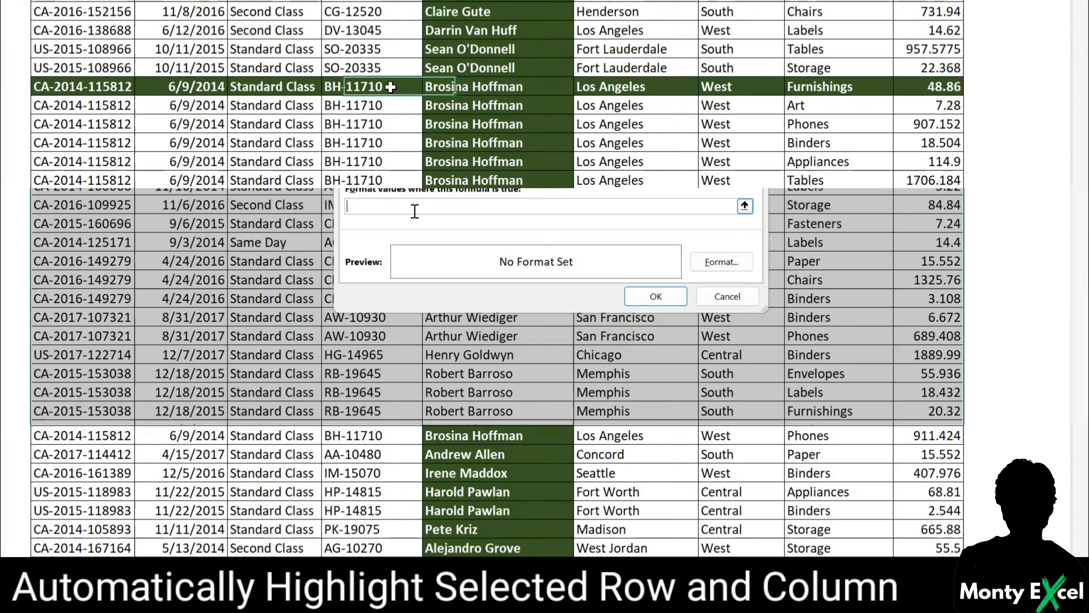
Enter =OR(CELL("col")=COLUMN(),CELL("ROW")=ROW()) in the new formatting rule and open the rule's format settings.
type("=OR(CELL(\"col\")")
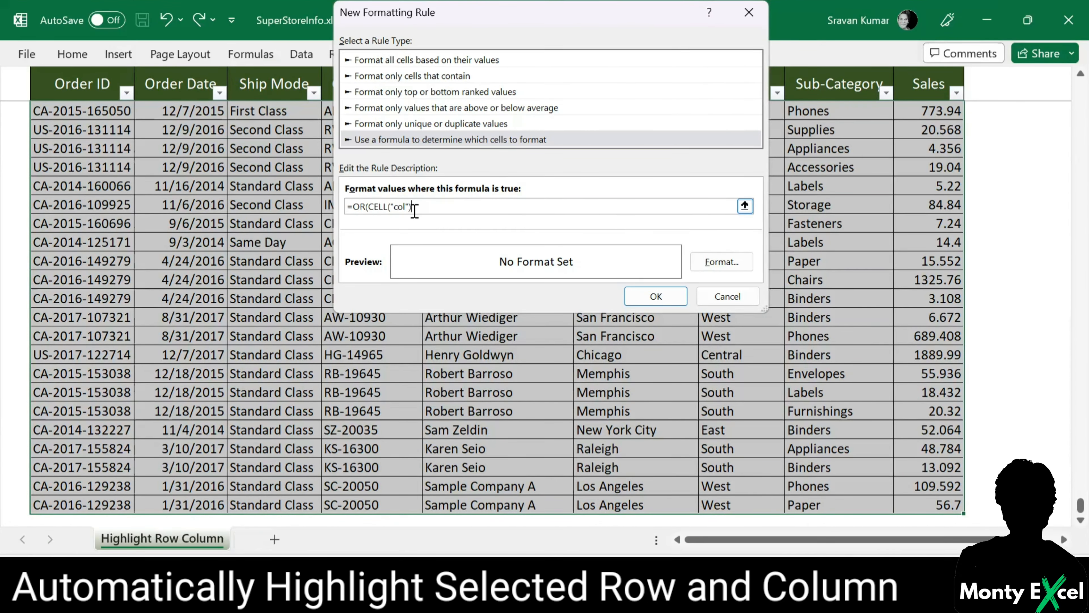
type("=COLUMN(),CELL(\"row\")=ROW())")
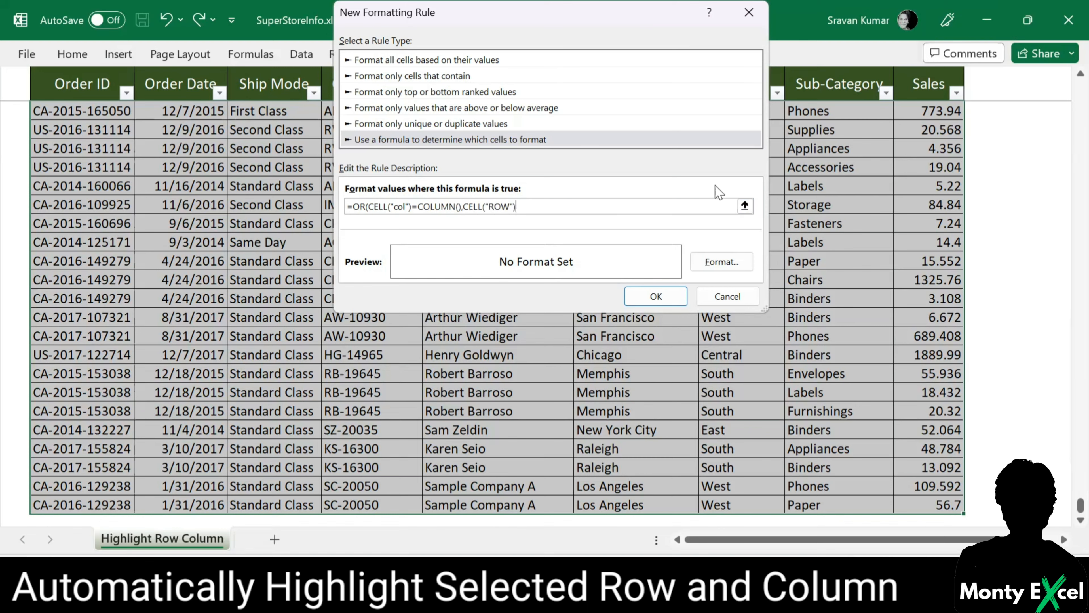
left_click(722, 262)
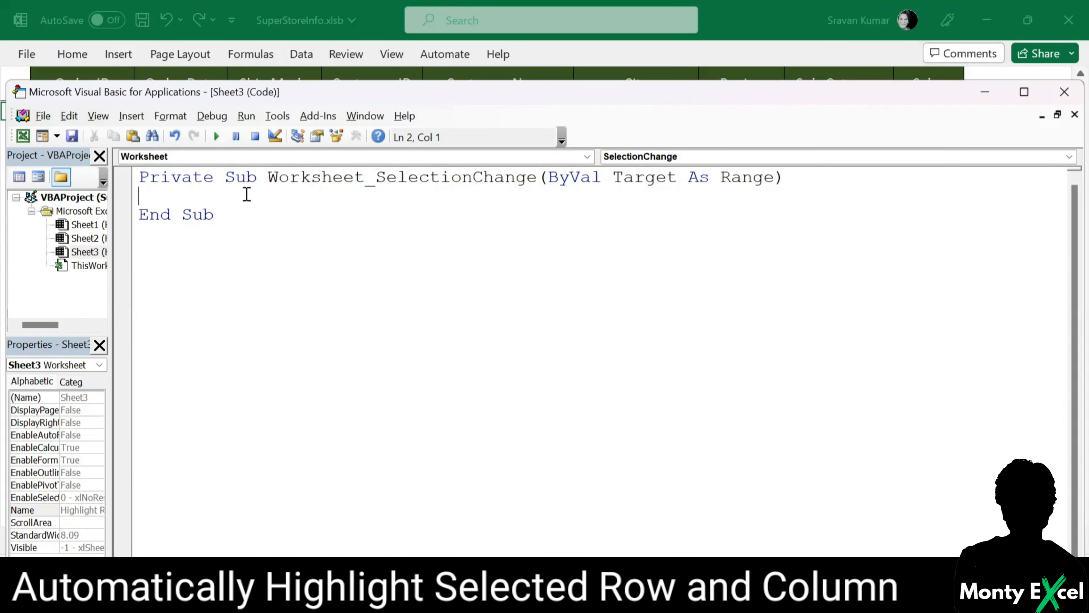
Add Target.Calculate to the Worksheet_SelectionChange procedure and test the row and column highlight by moving the active cell down five rows.
type("Target.Calculate")
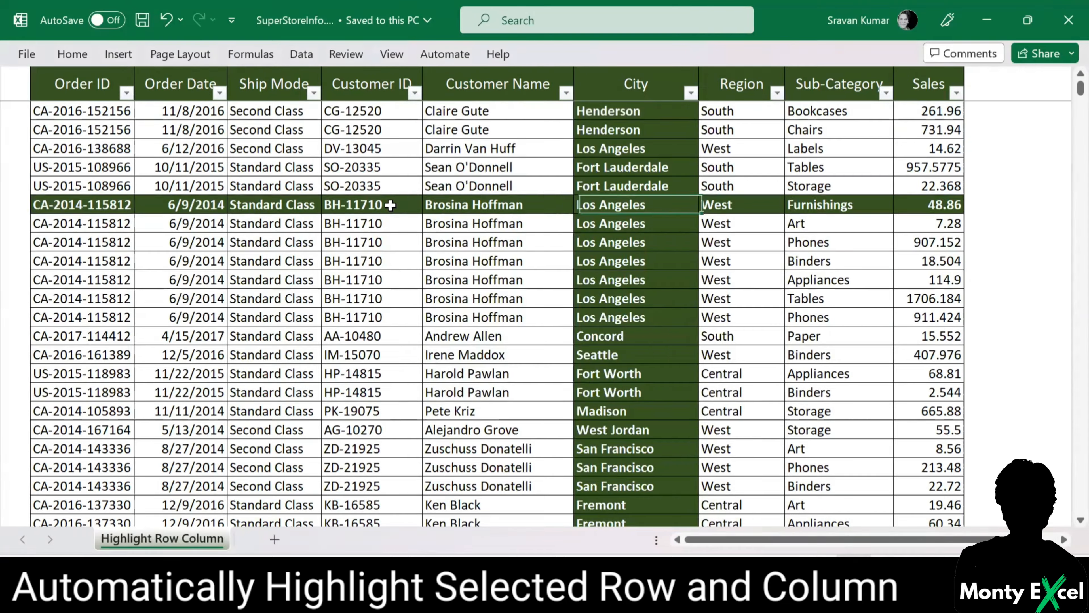
key("Down")
key("Down")
key("Down")
key("Down")
key("Down")
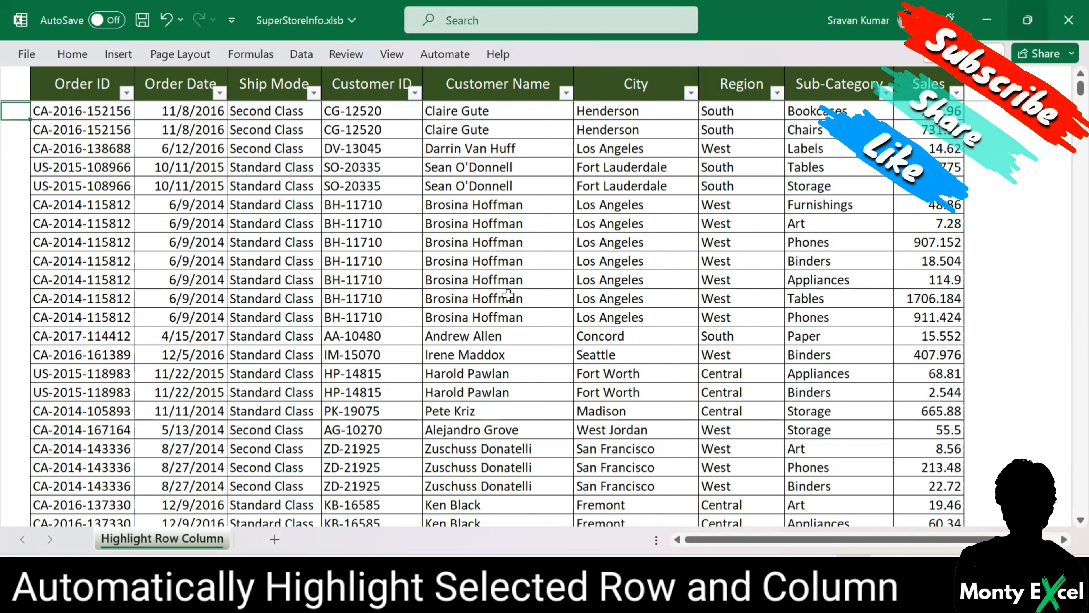
Select all data rows below the header, from the Order ID column through the Sales column.
left_click(488, 256)
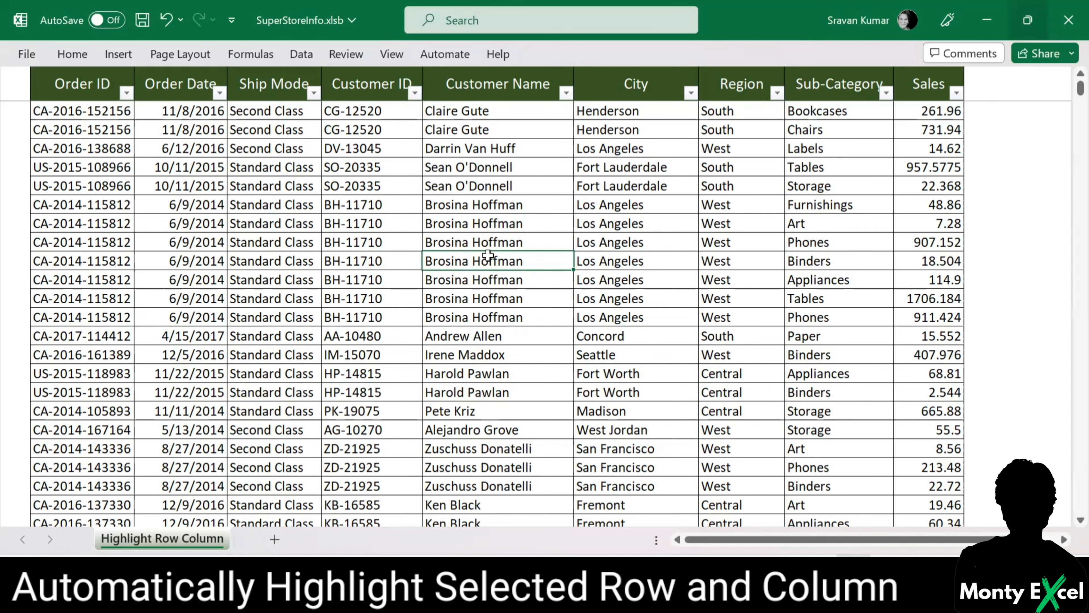
key("ctrl+Home")
key("Right")
key("ctrl+shift+Right")
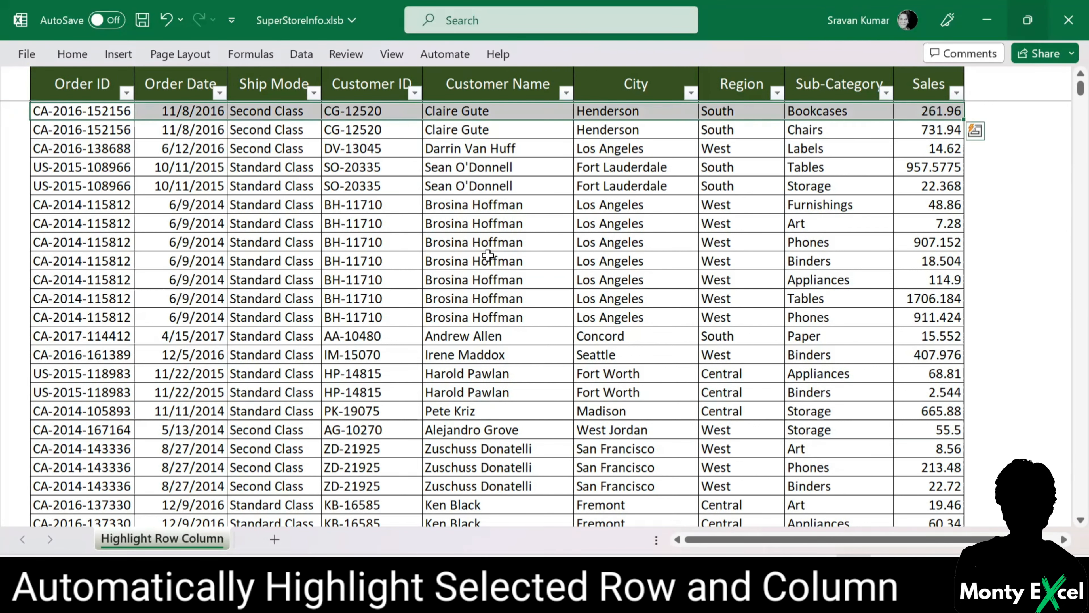
key("ctrl+shift+Down")
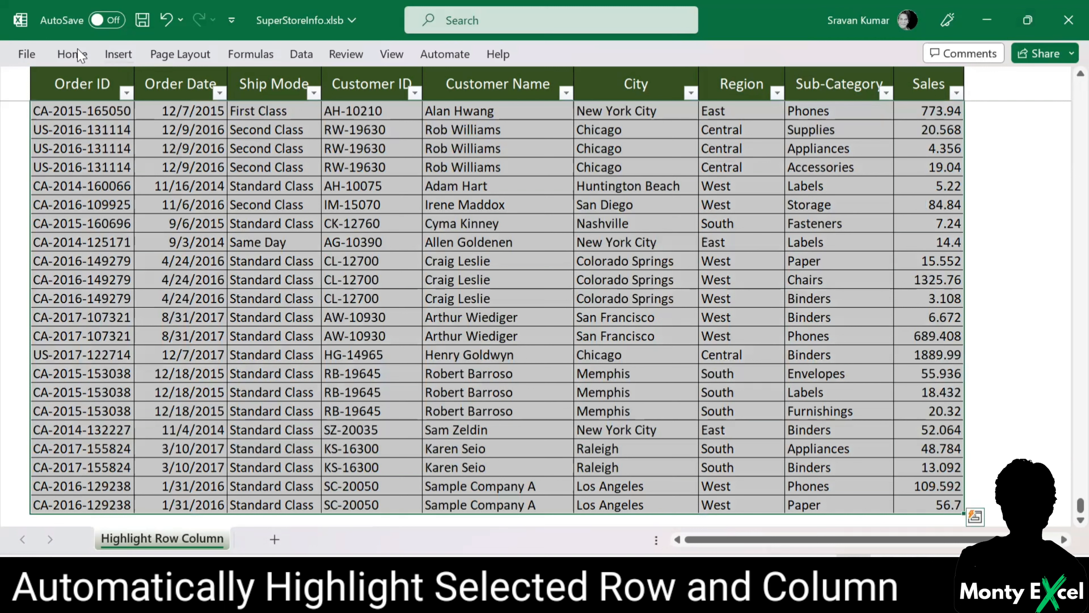
Start a new conditional formatting rule of the type that uses a formula to determine which cells to format.
left_click(78, 54)
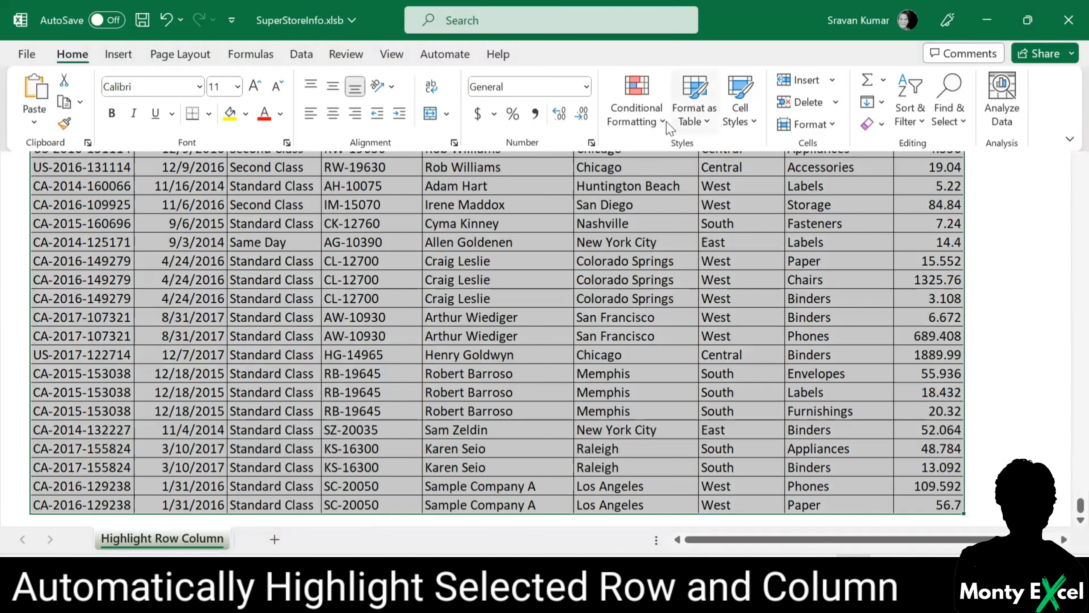
left_click(670, 128)
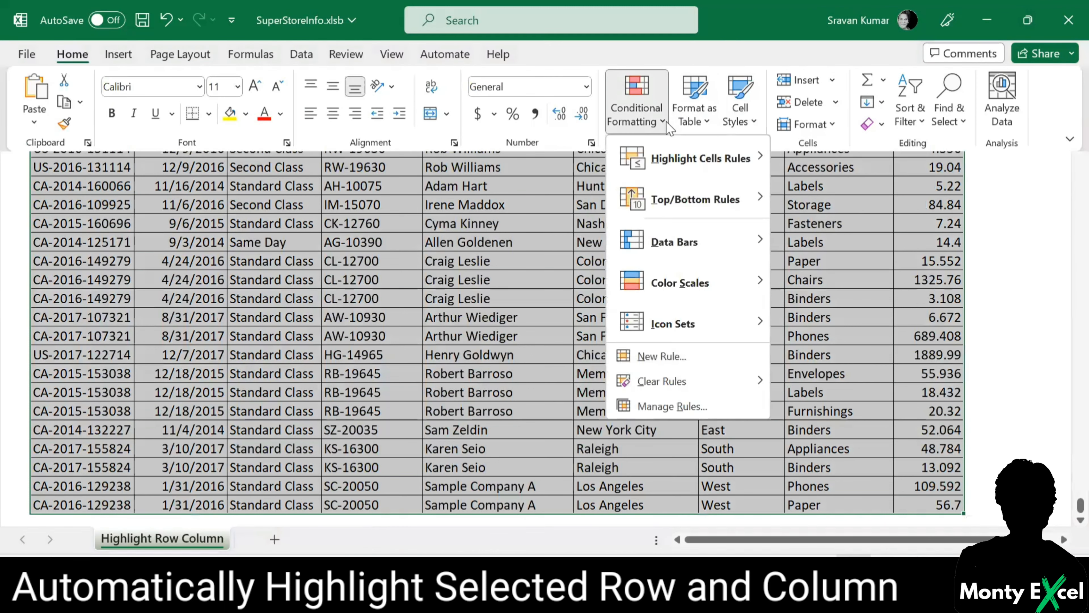
left_click(678, 356)
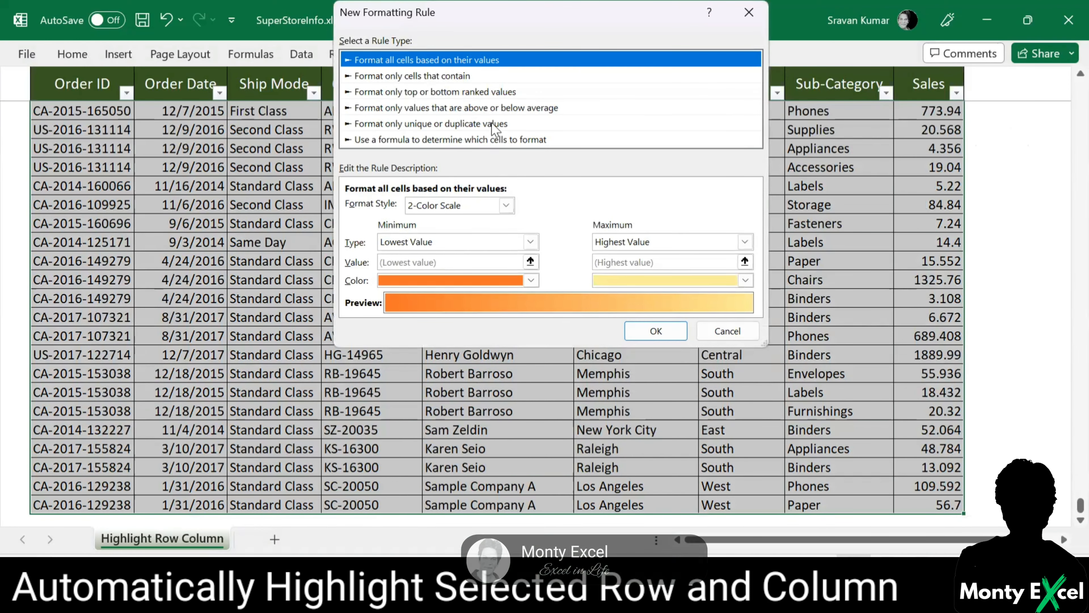
left_click(495, 142)
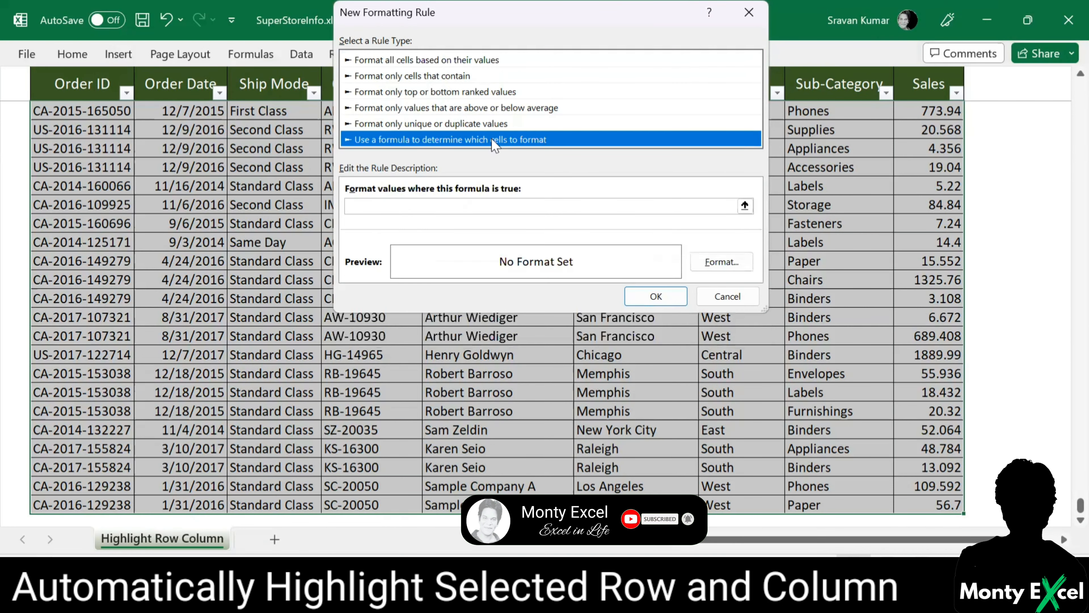
Set the rule's formula to =OR(CELL("col")=COLUMN(),CELL("ROW")=ROW()).
left_click(414, 211)
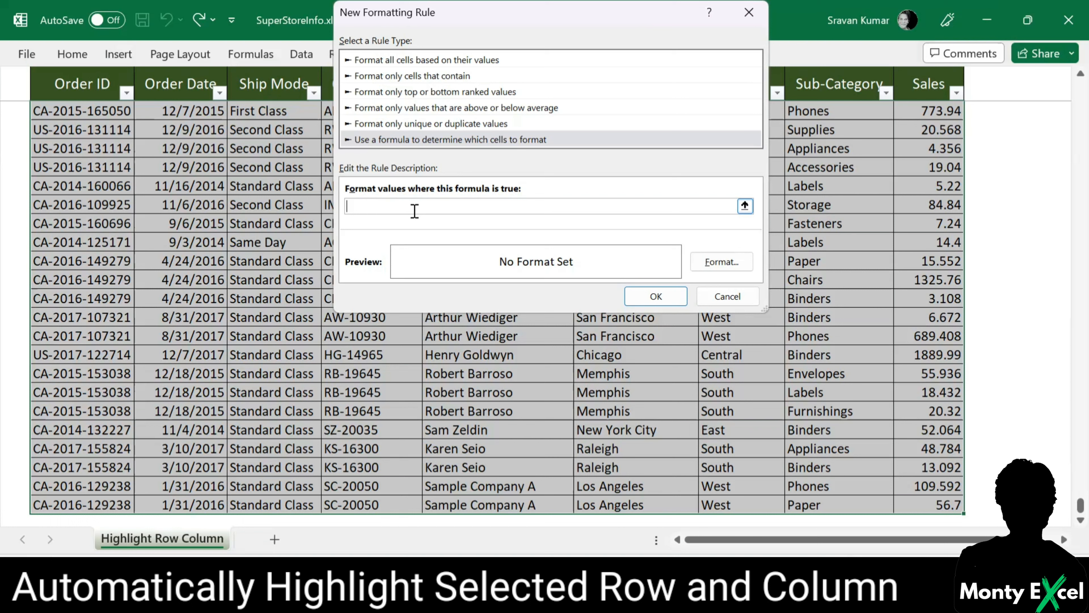
type("=OR(CELL(\"clo")
key("BackSpace")
key("BackSpace")
type("ol\")=COLUMN")
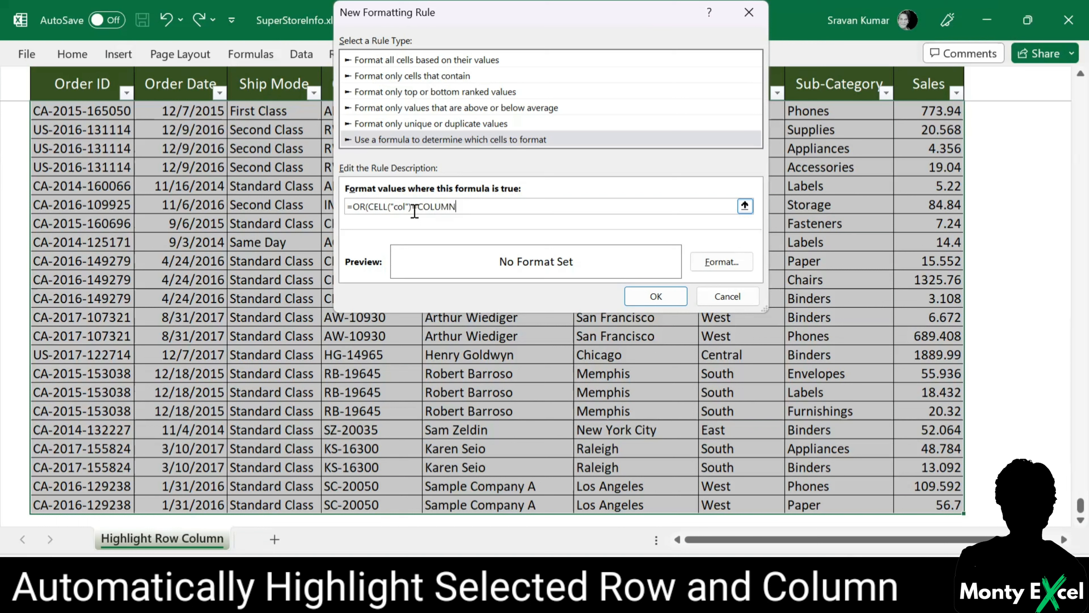
type("()")
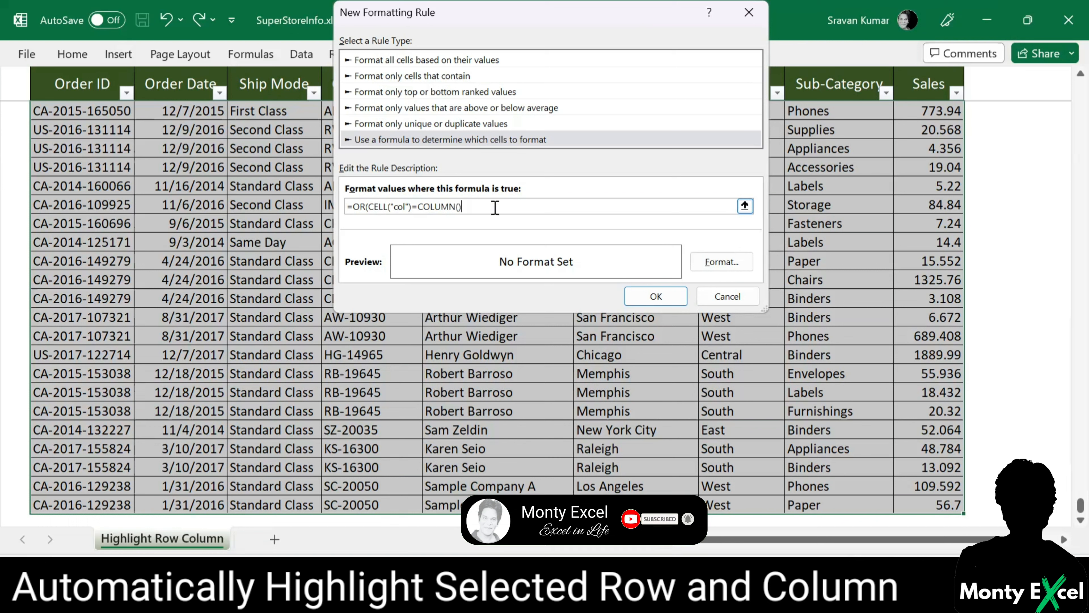
type(",")
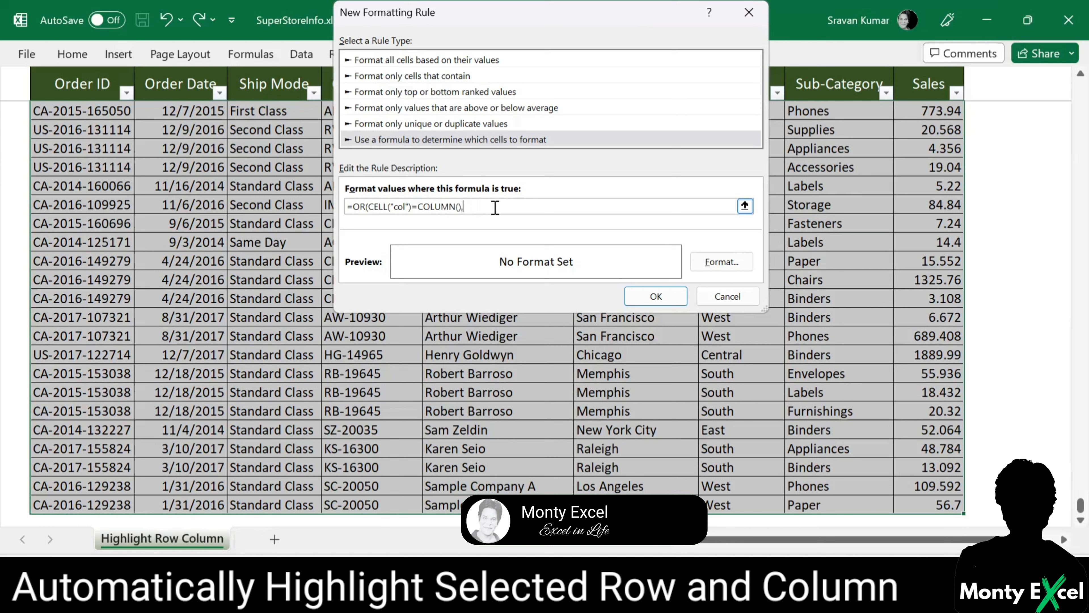
type("CELL")
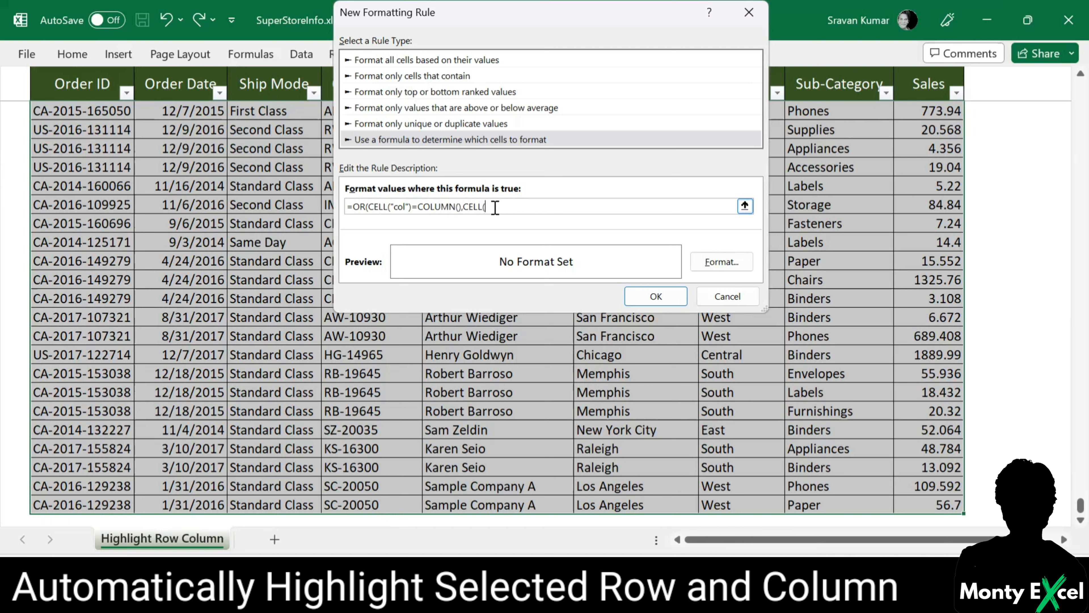
type("(\"ROW\")")
type("=ROW()")
type(")")
Format the rule with a dark green fill and a bold white font, and apply it to the selected data.
left_click(722, 263)
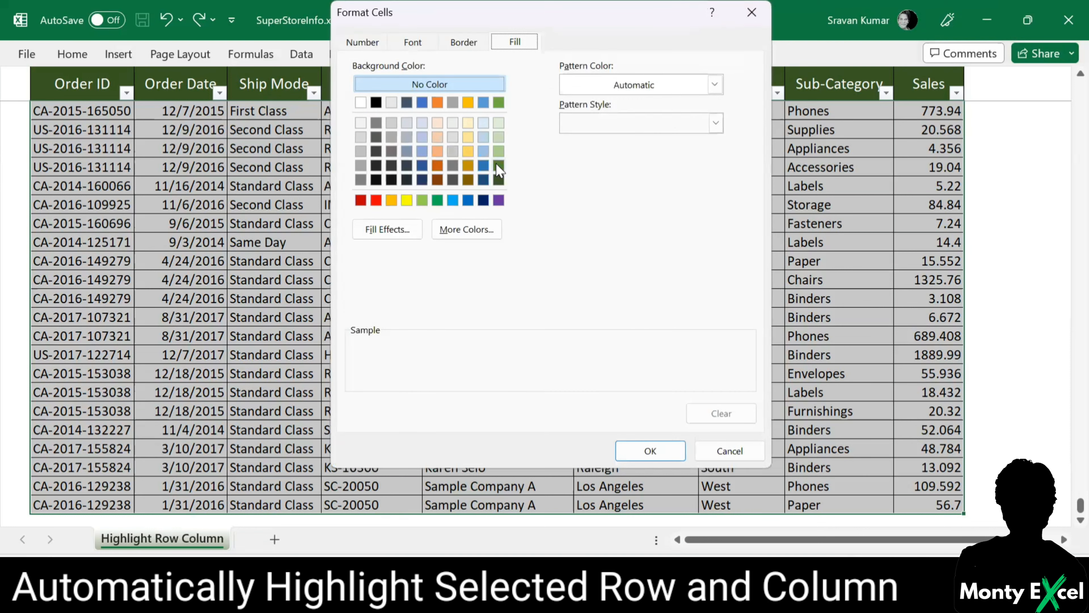
left_click(499, 180)
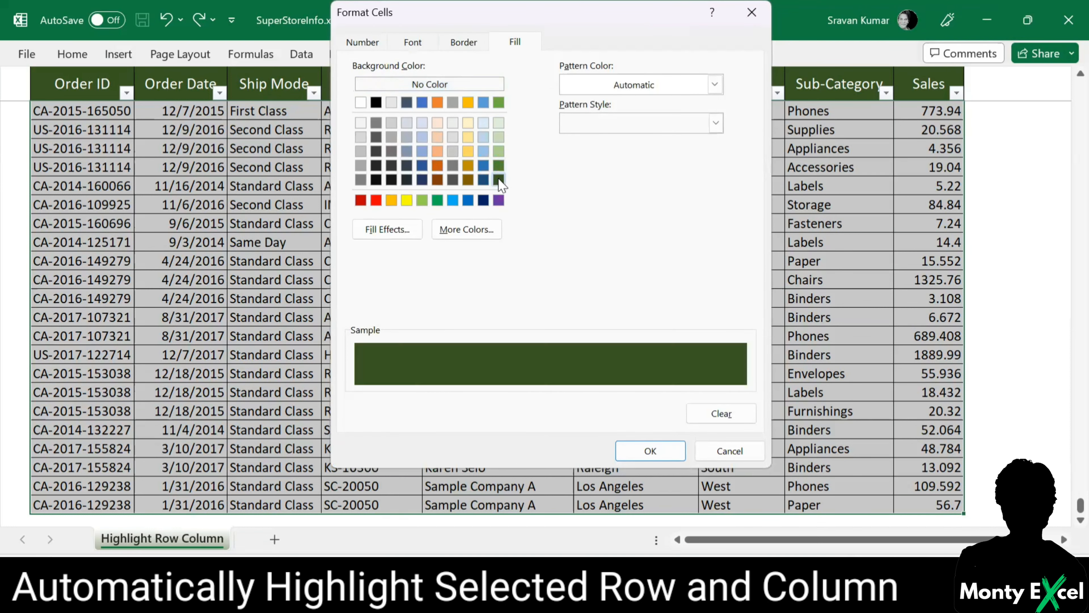
left_click(413, 43)
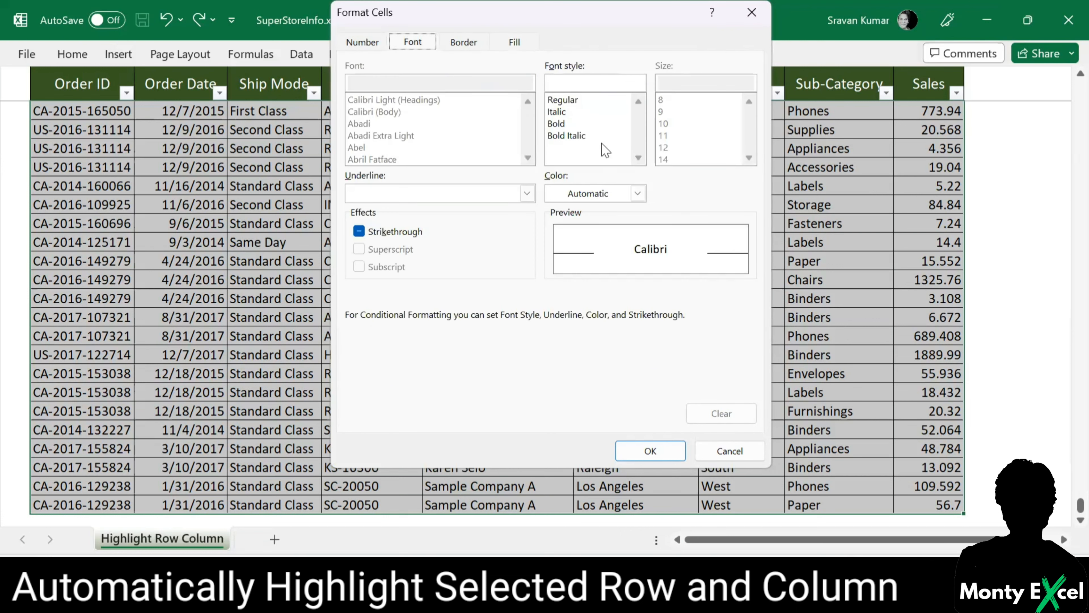
left_click(562, 125)
left_click(613, 197)
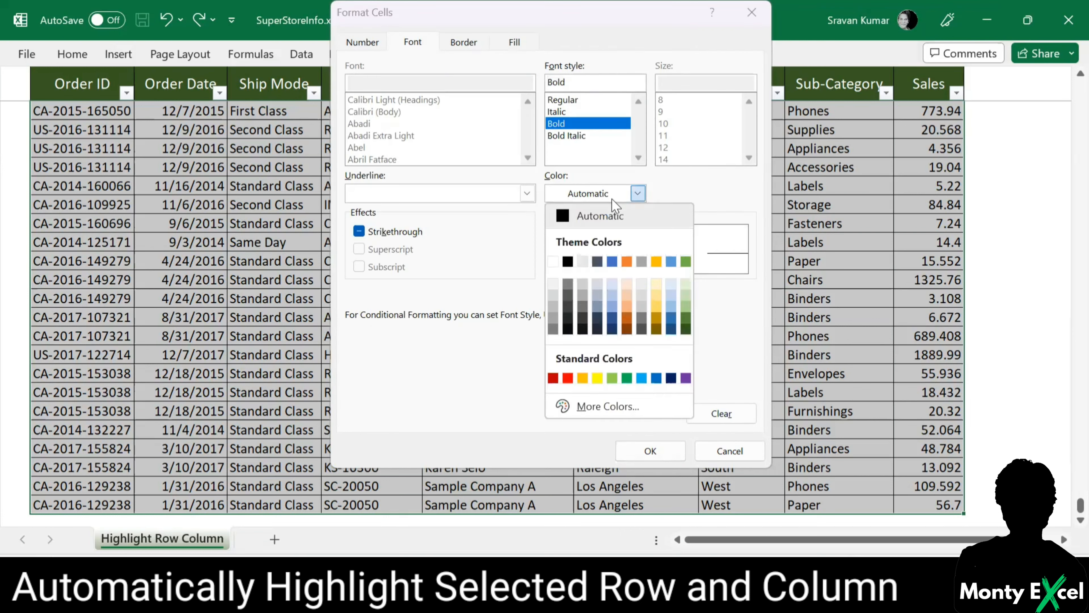
left_click(553, 263)
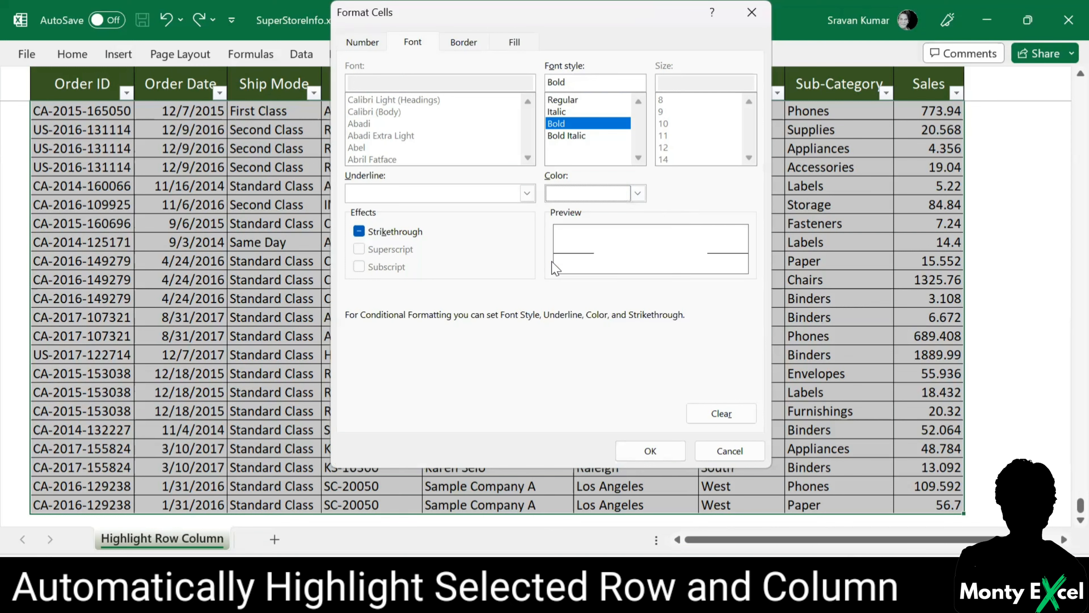
left_click(658, 451)
left_click(656, 296)
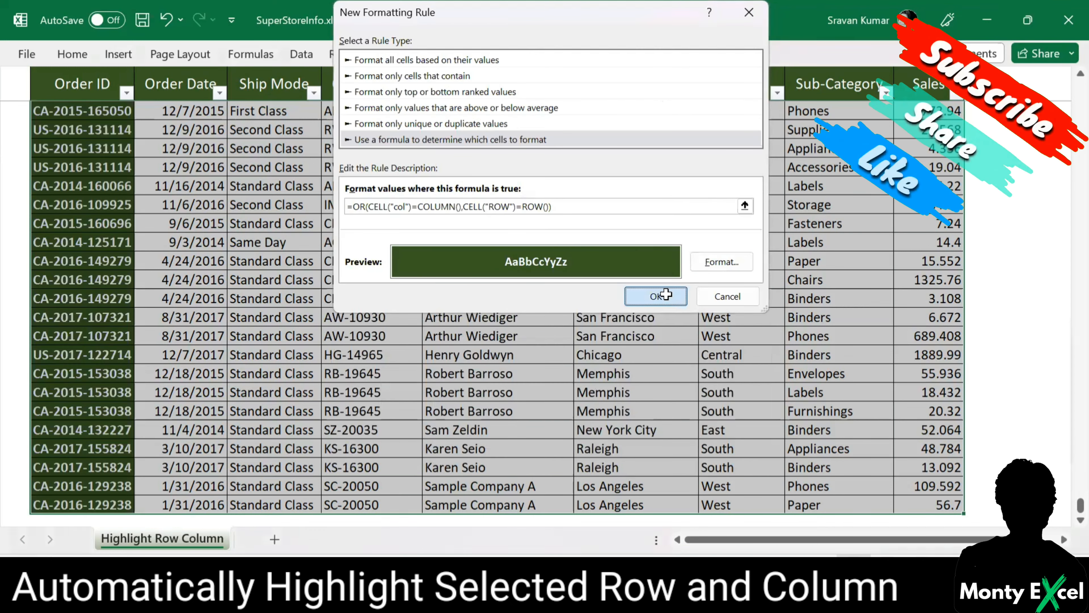
Test the new rule by moving the active cell down and across the order data, returning to the sheet's first data row.
left_click(396, 252)
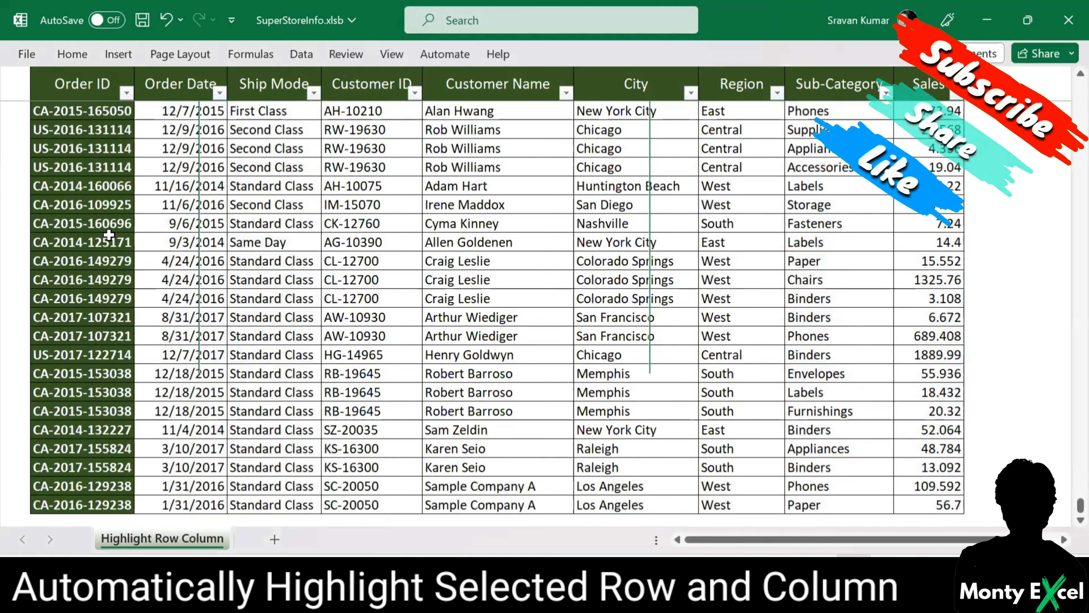
key("ctrl+Home")
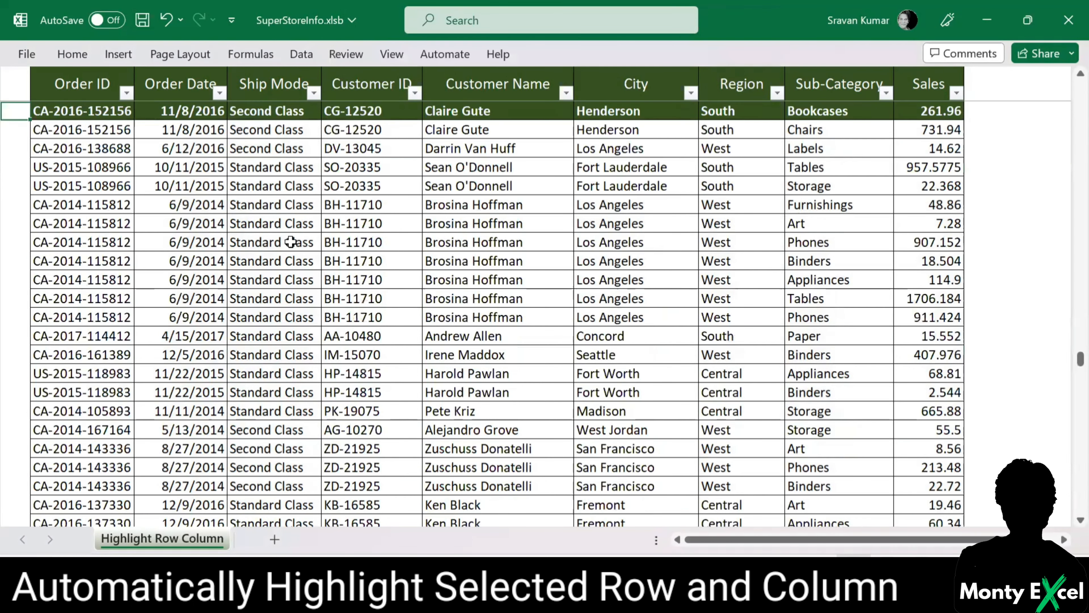
key("Down")
key("Down")
key("Down")
key("Down")
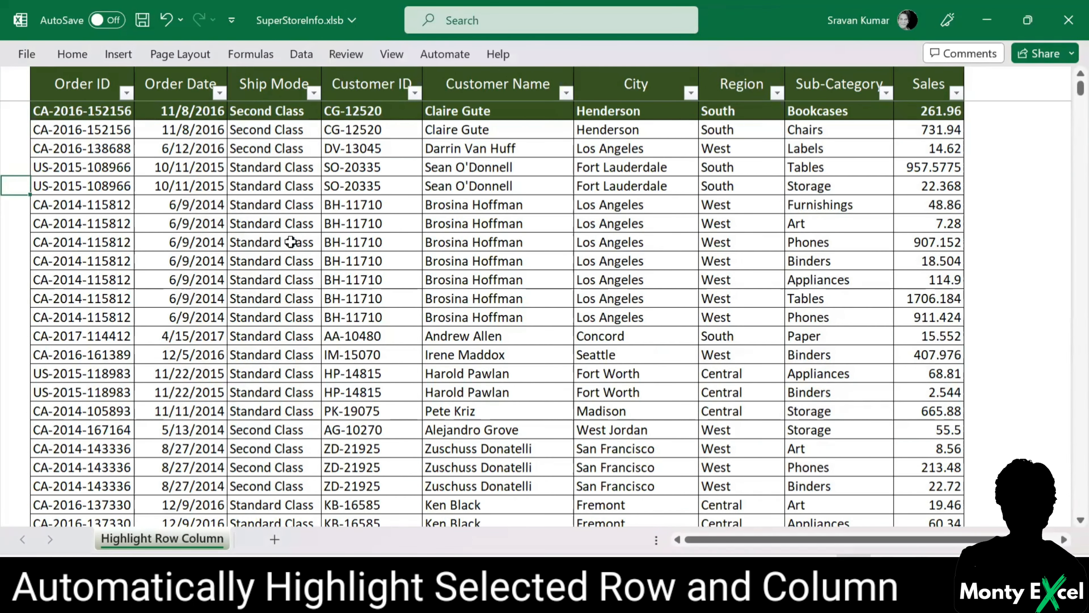
key("Right")
key("Right")
key("Down")
key("Down")
key("Down")
key("Down")
key("Down")
key("Down")
key("Down")
key("Down")
key("Down")
key("Down")
key("Down")
key("Down")
key("Down")
key("Down")
key("Down")
key("Down")
key("Down")
key("Down")
key("Down")
key("Down")
key("Down")
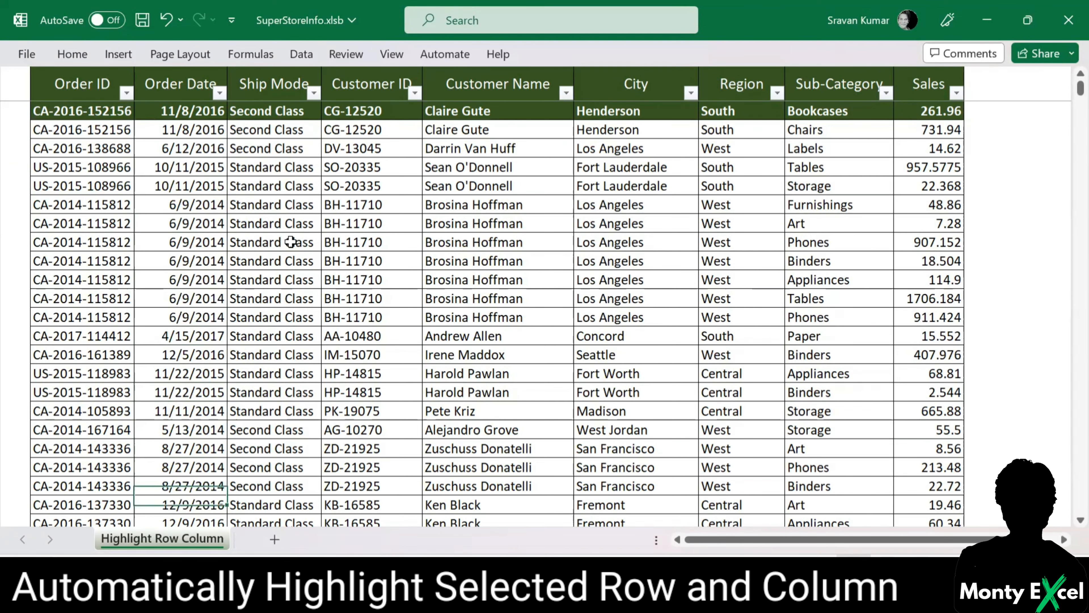
key("ctrl+Home")
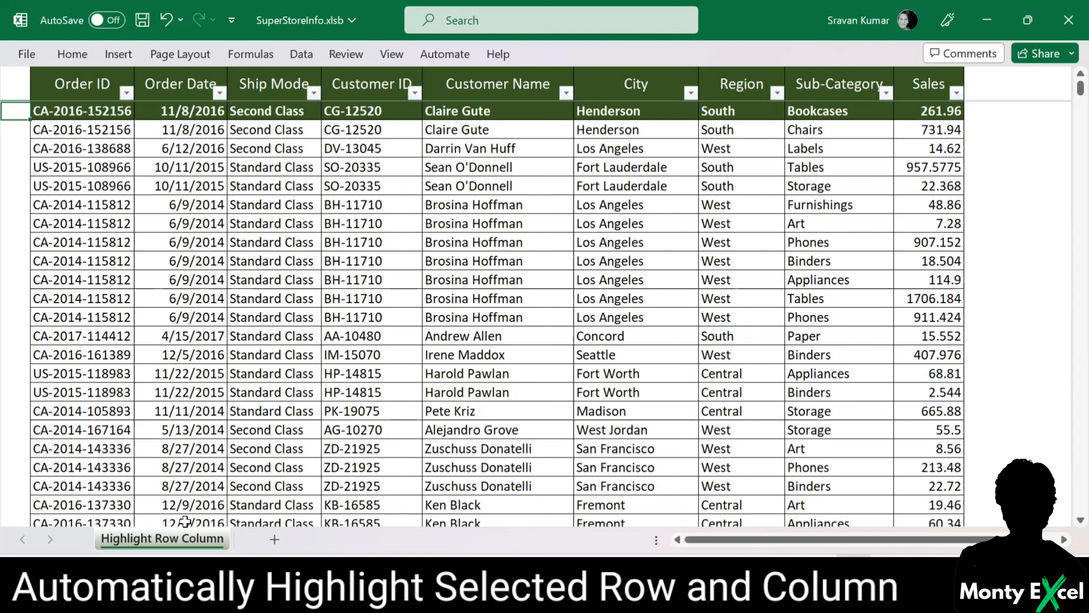
Open the Highlight Row Column sheet's code module and create a Worksheet_SelectionChange procedure.
right_click(183, 548)
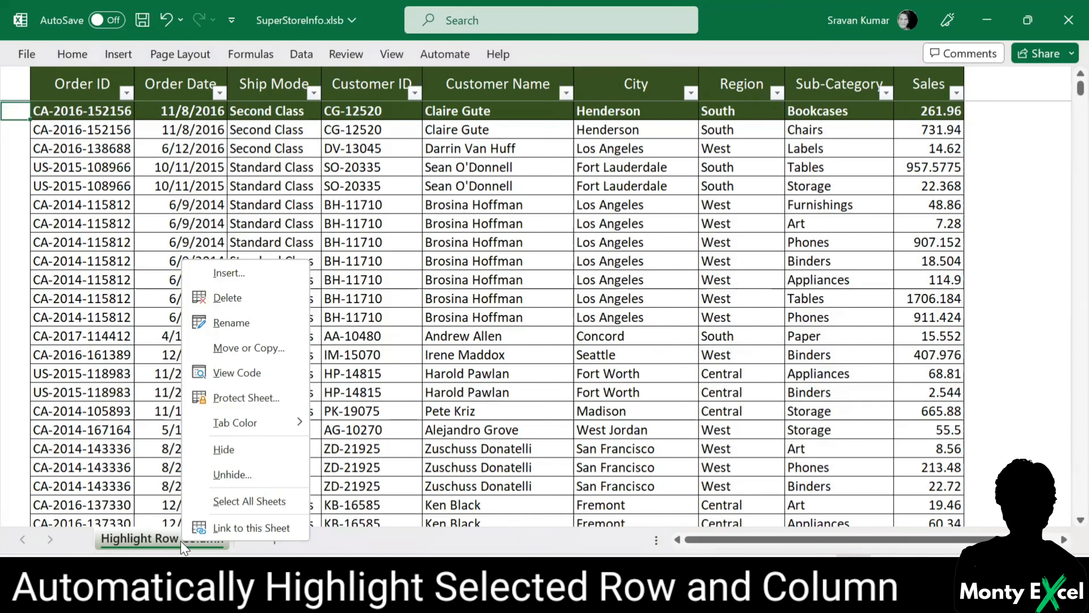
left_click(239, 373)
left_click(369, 157)
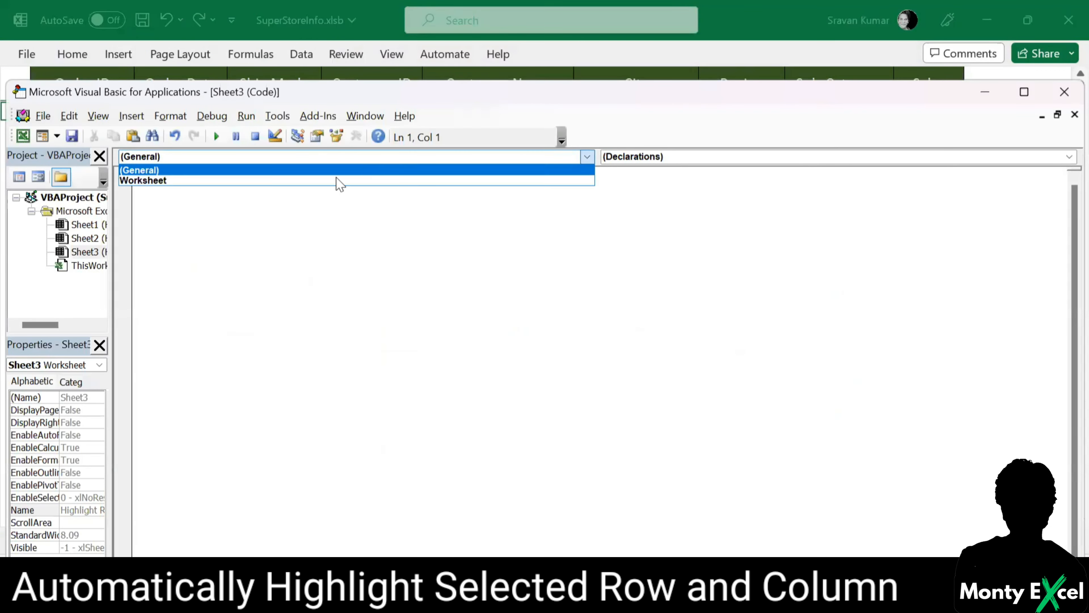
left_click(326, 180)
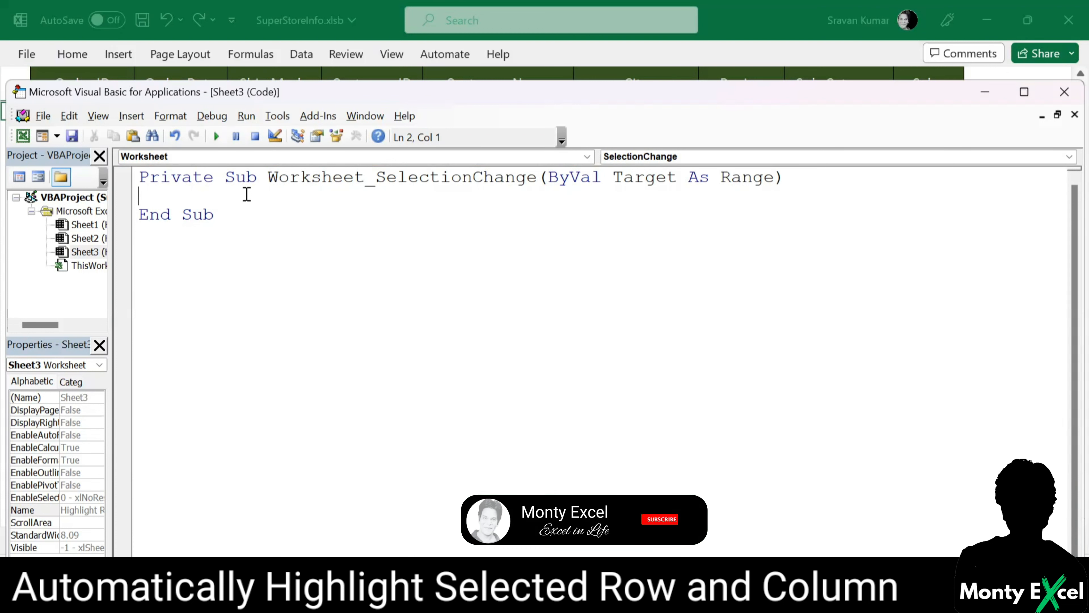
Add TARGET.Calculate to the SelectionChange procedure, close the code editor and save the workbook.
type("TAR")
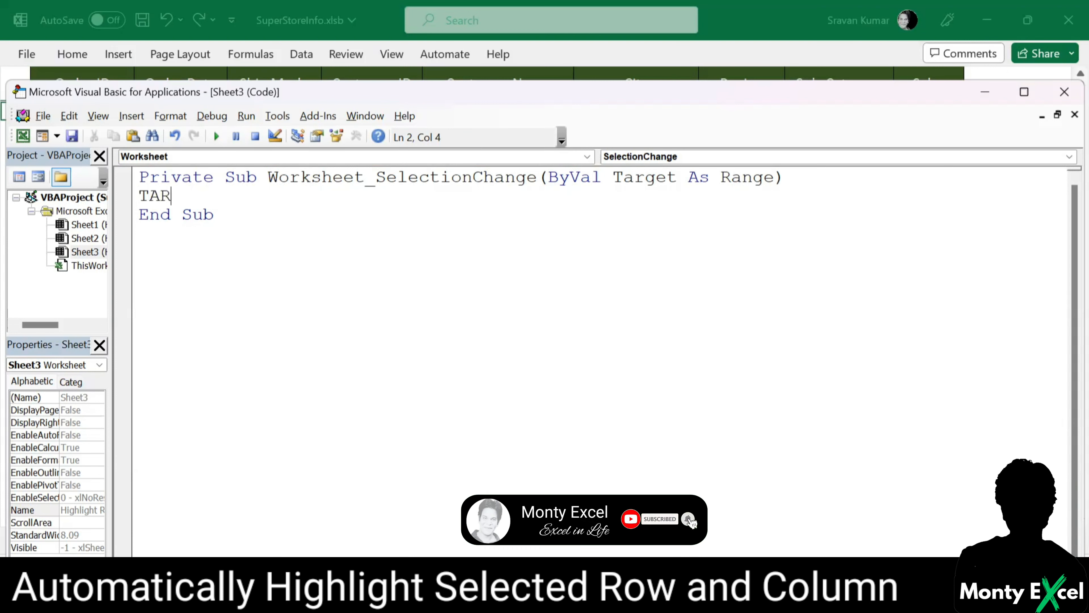
type("GET.")
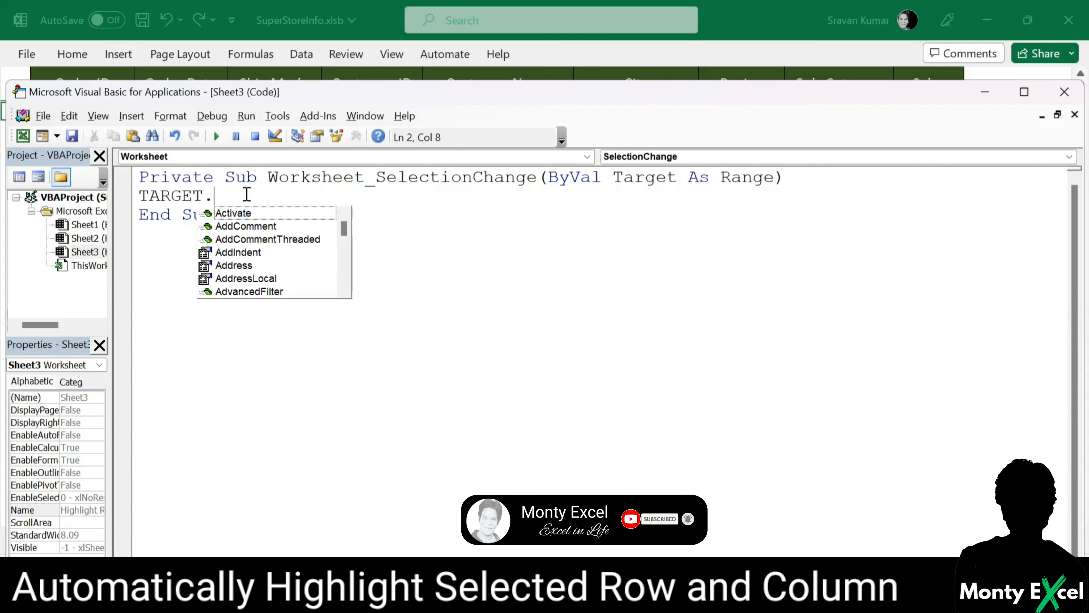
type("CAL")
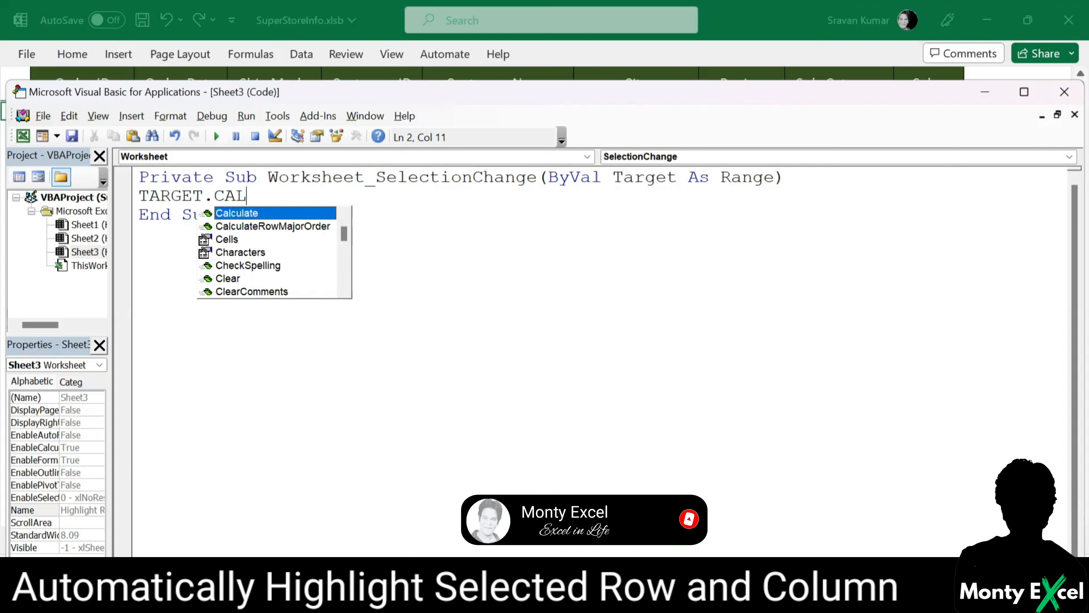
key("Tab")
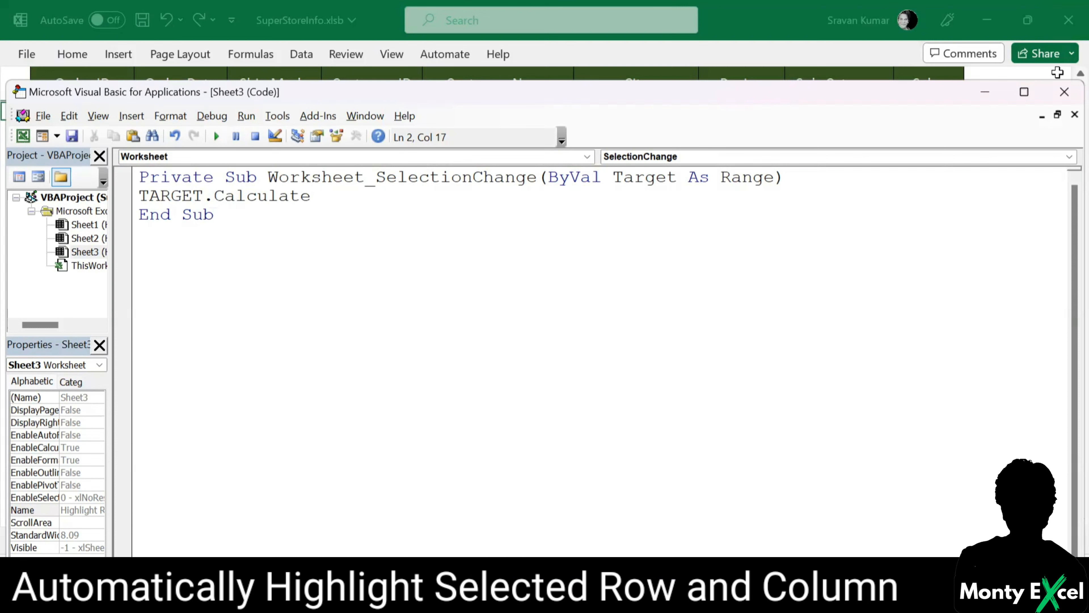
left_click(1065, 93)
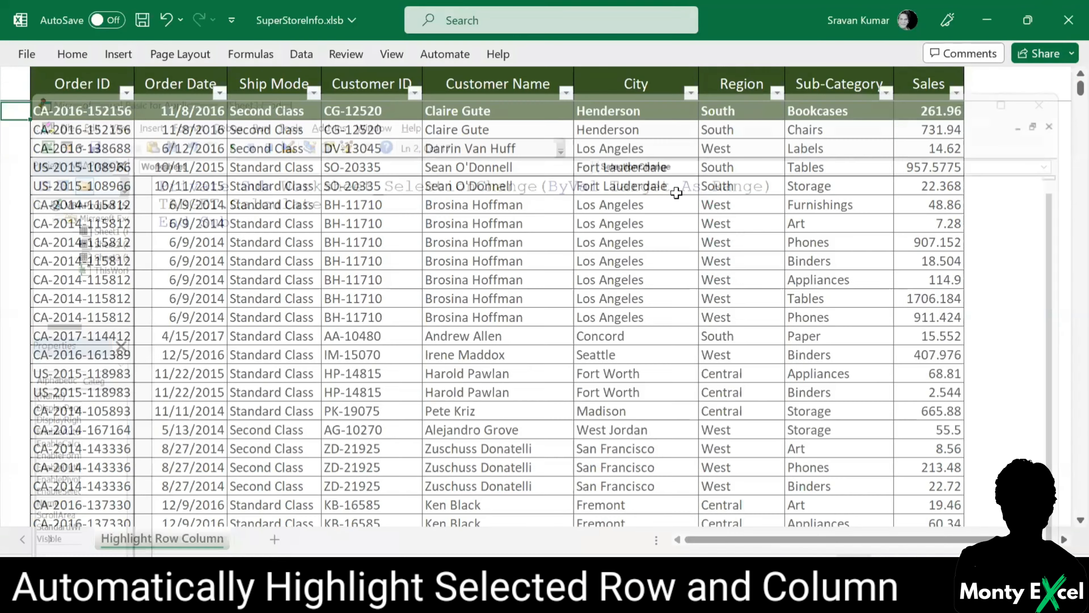
key("ctrl+s")
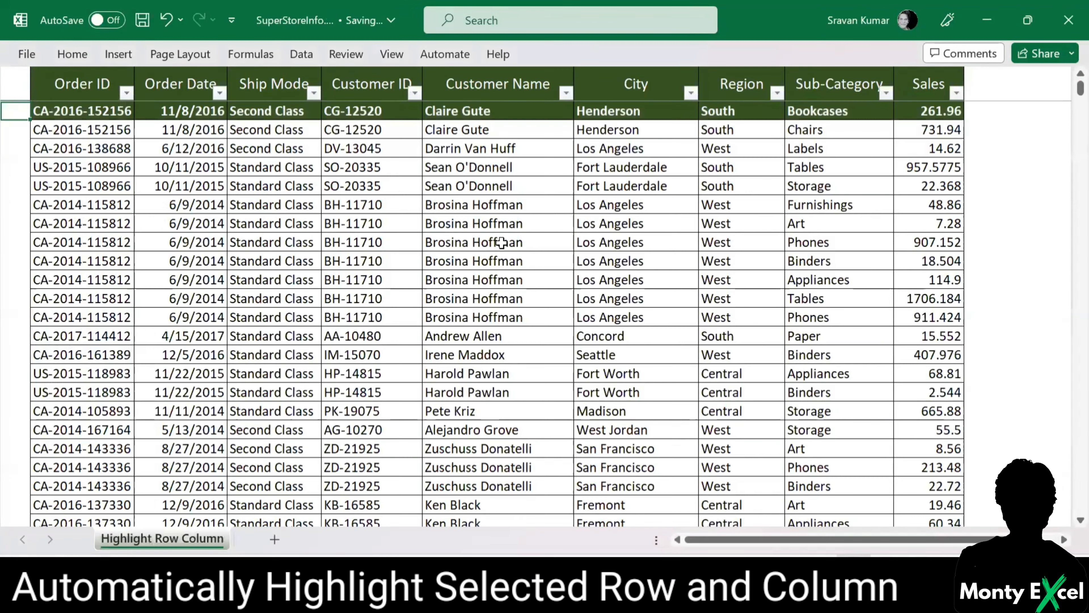
Test the live highlight from the sixth data row's Customer ID cell, moving sideways and down five rows to the Order ID column.
left_click(391, 205)
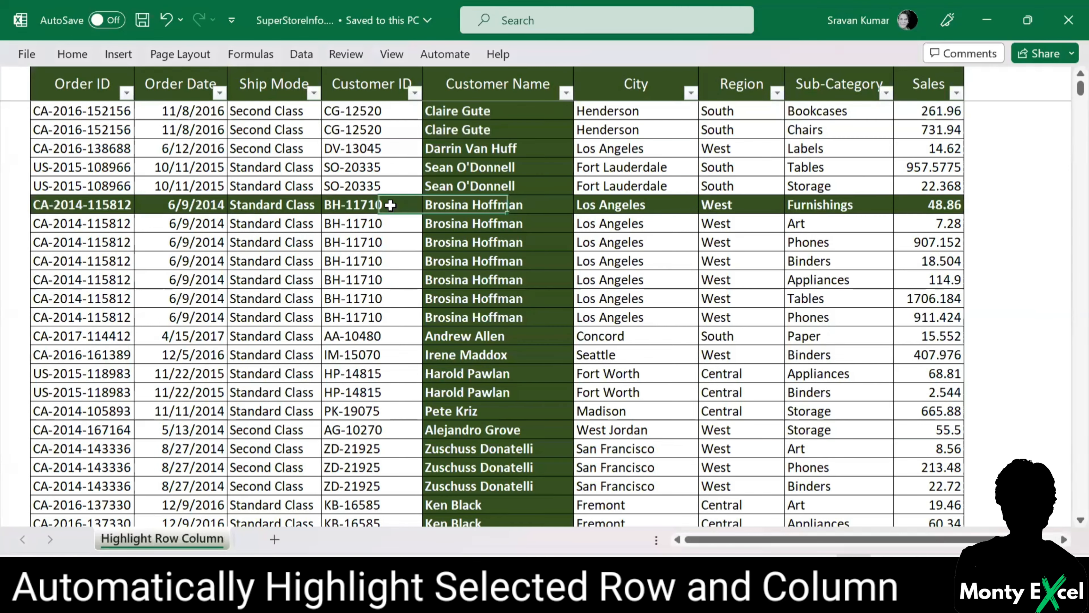
key("Right")
key("Right")
key("Left")
key("Left")
key("Left")
key("Left")
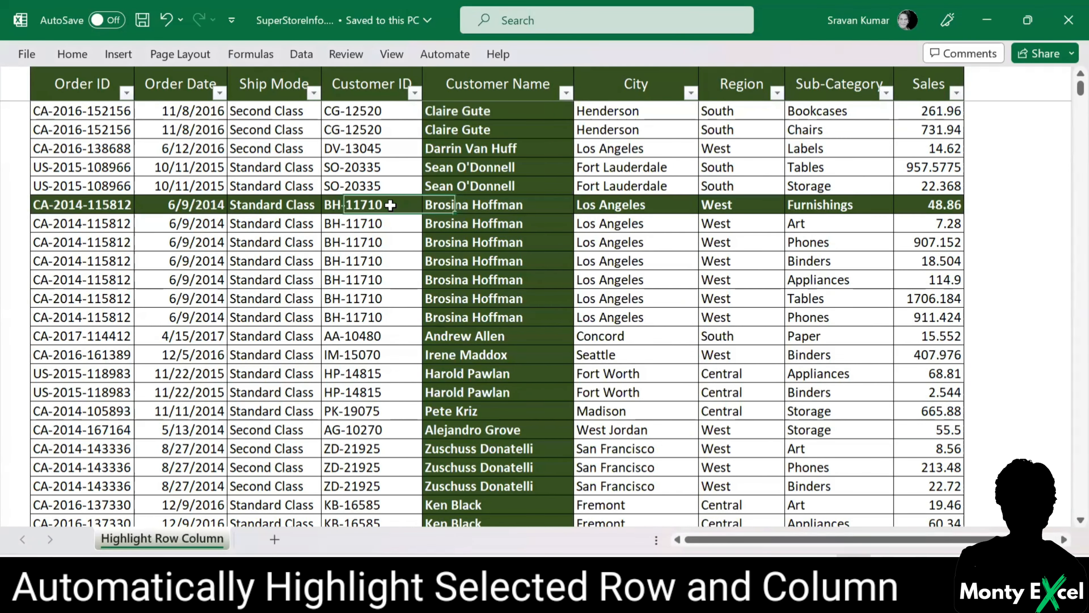
key("Right")
key("Down")
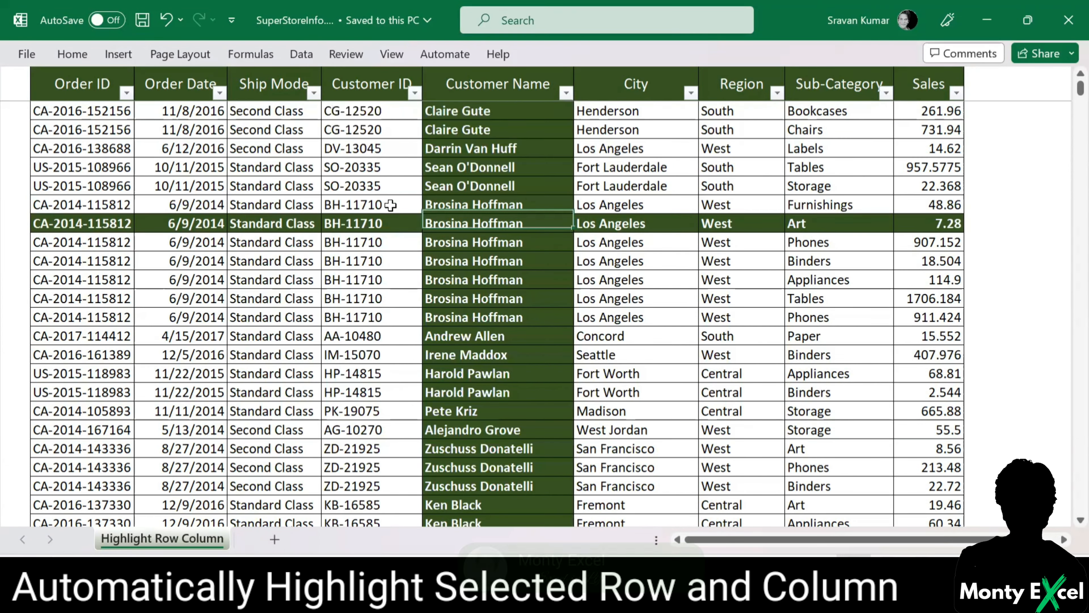
key("Down")
key("Down")
key("Down")
key("Down")
key("Left")
key("Left")
key("Left")
key("Left")
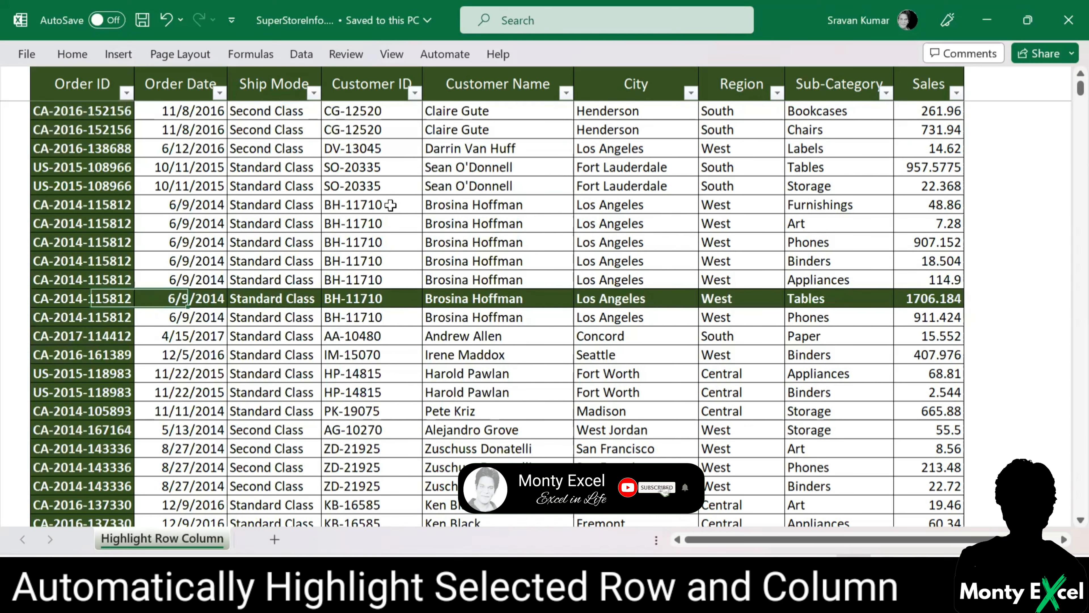
Test the column highlight by moving the active cell back and forth along the eleventh data row, between Order ID and Sales.
key("Right")
key("Right")
key("Right")
key("Right")
key("Right")
key("Right")
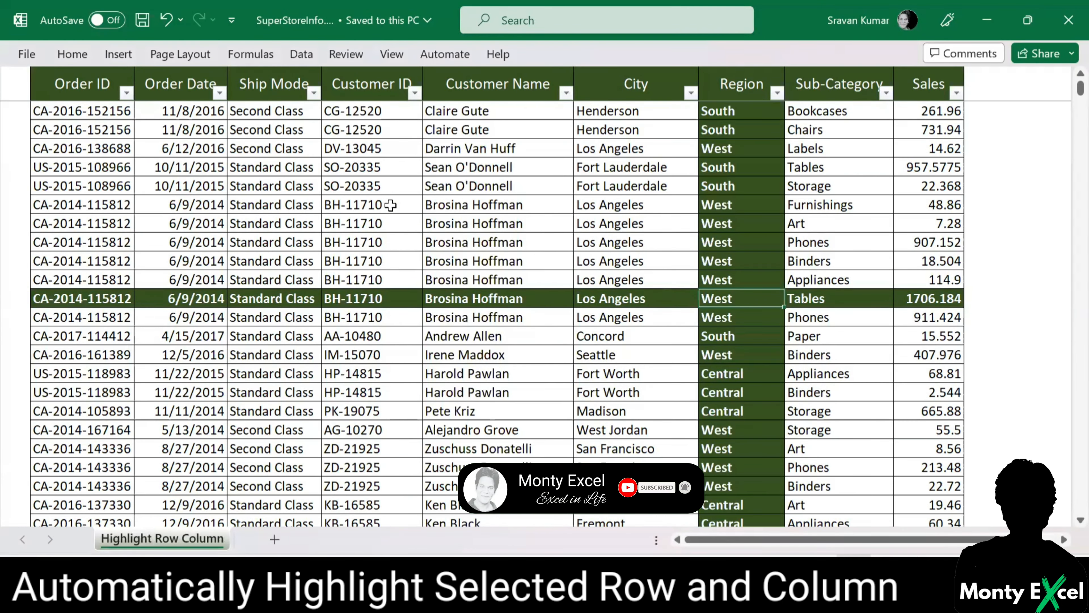
key("Left")
key("Left")
key("Left")
key("Right")
key("Right")
key("Left")
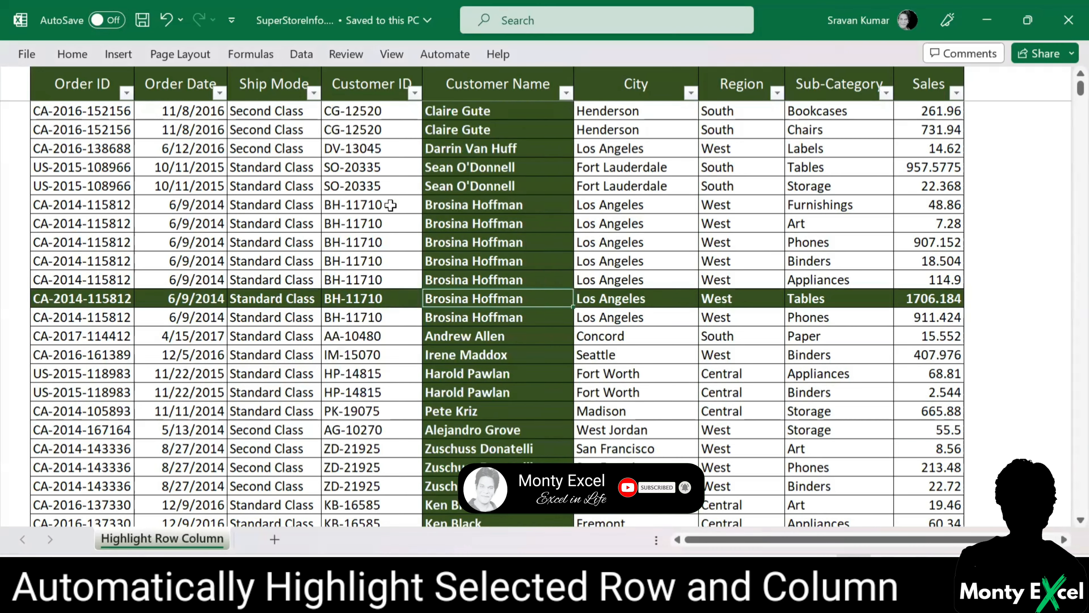
key("Left")
key("Right")
key("Right")
key("Right")
key("Right")
key("Right")
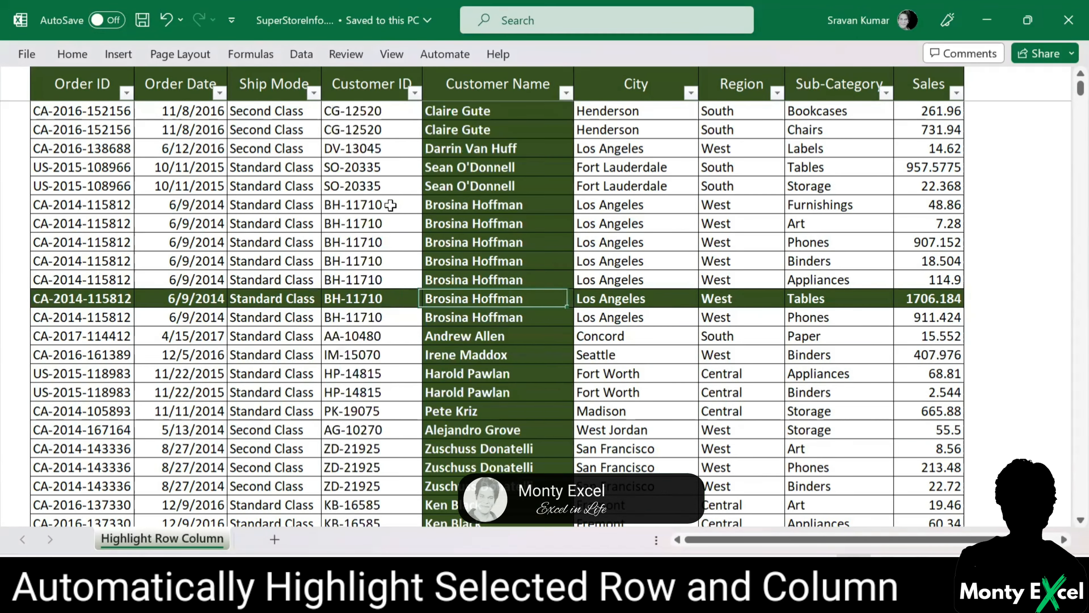
key("Left")
key("Left")
key("Left")
key("Left")
key("Left")
key("Left")
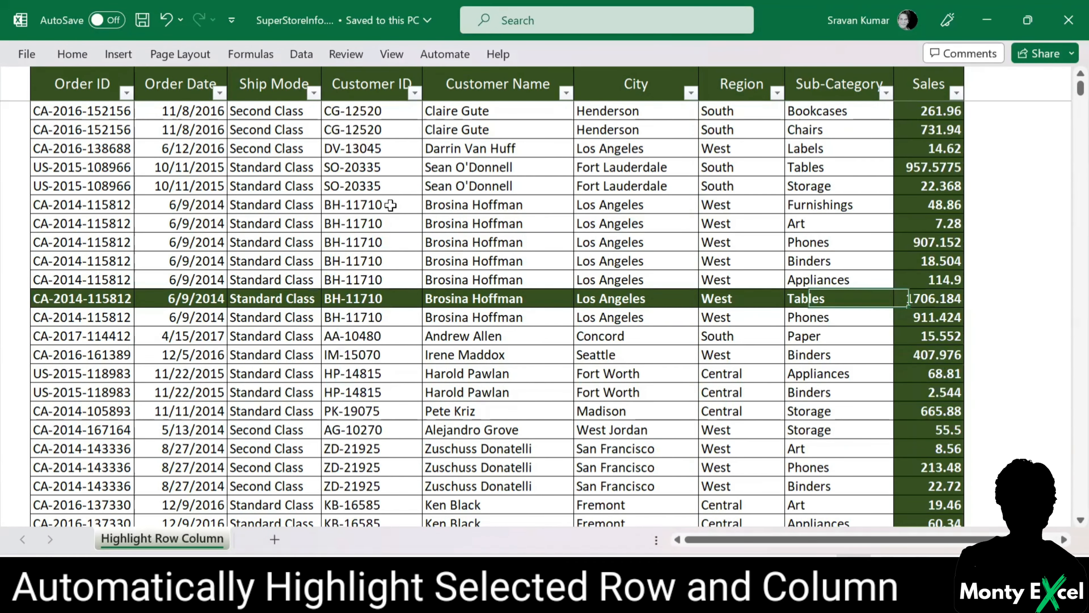
key("Right")
key("Right")
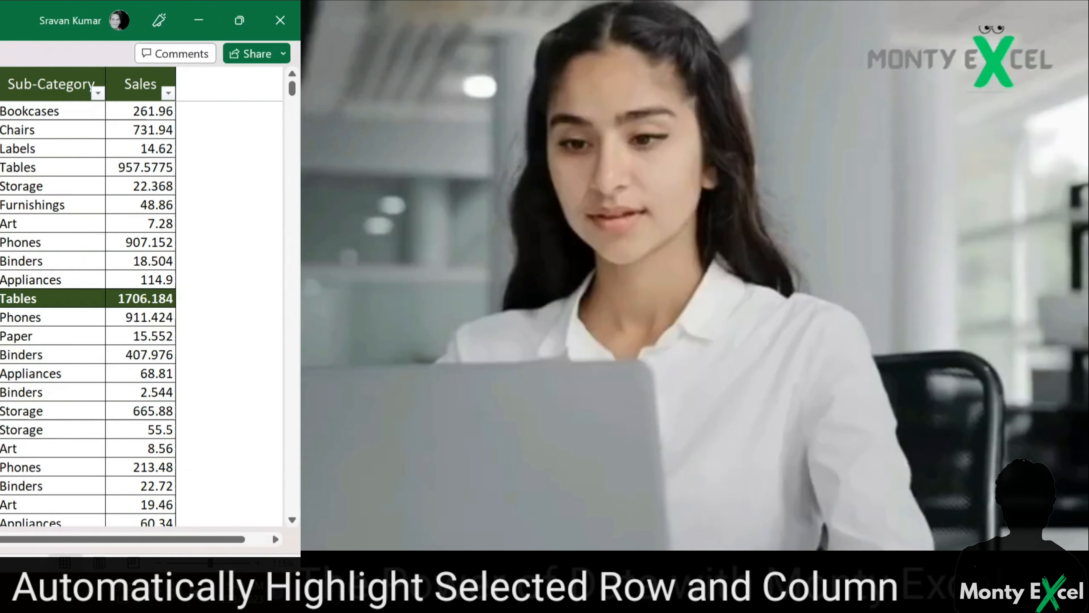